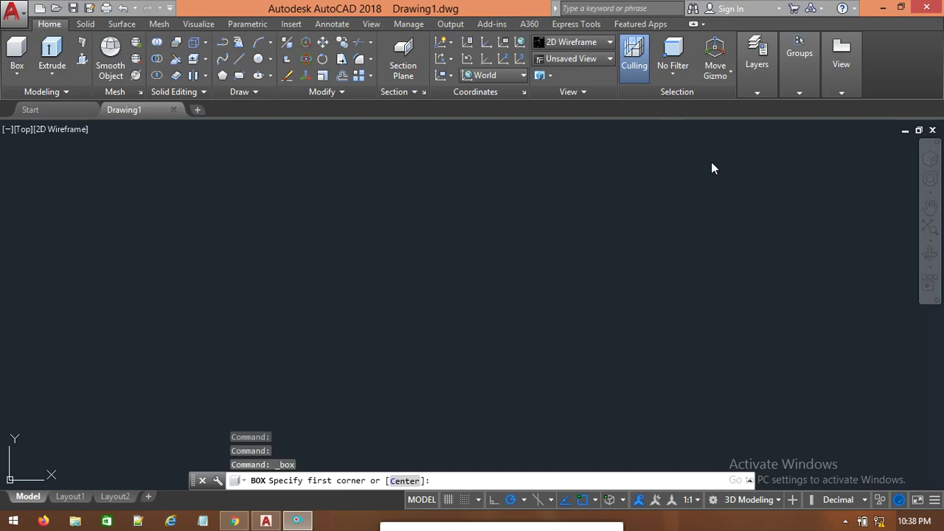
left_click(775, 504)
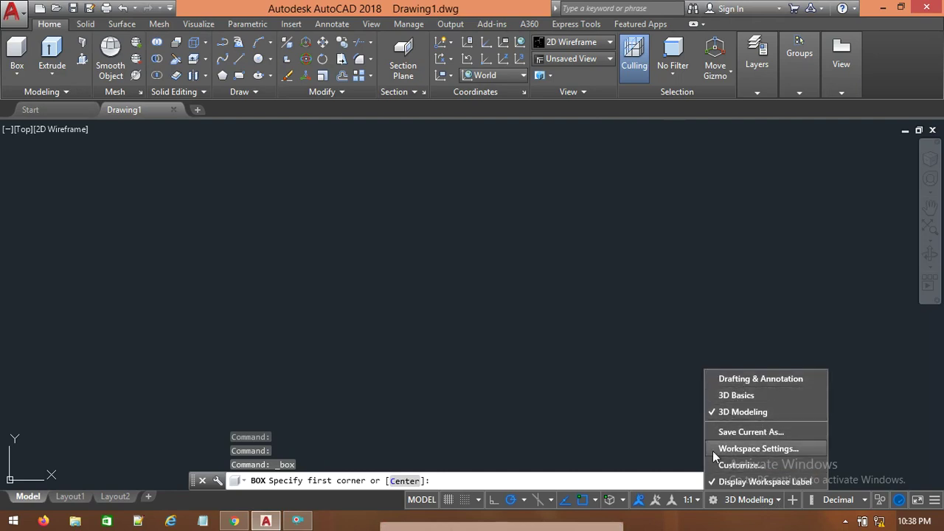
left_click(748, 384)
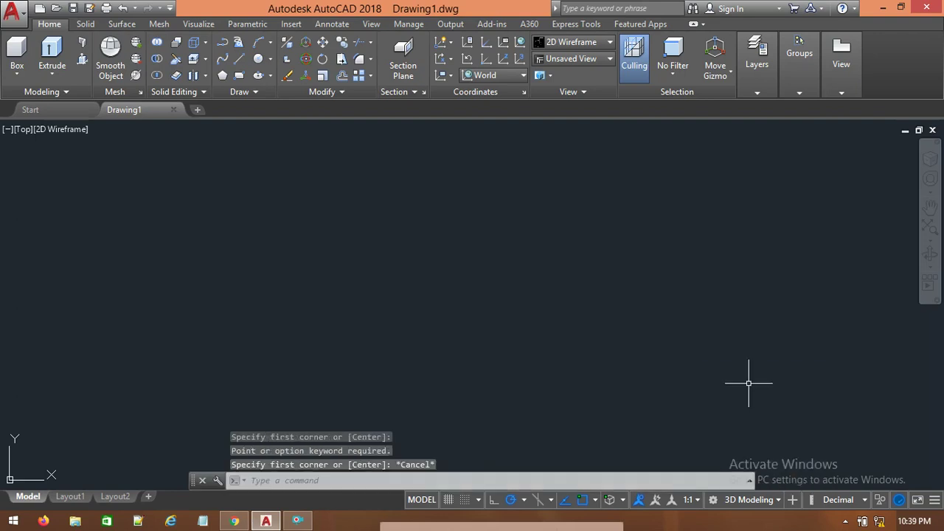
left_click(778, 501)
left_click(375, 304)
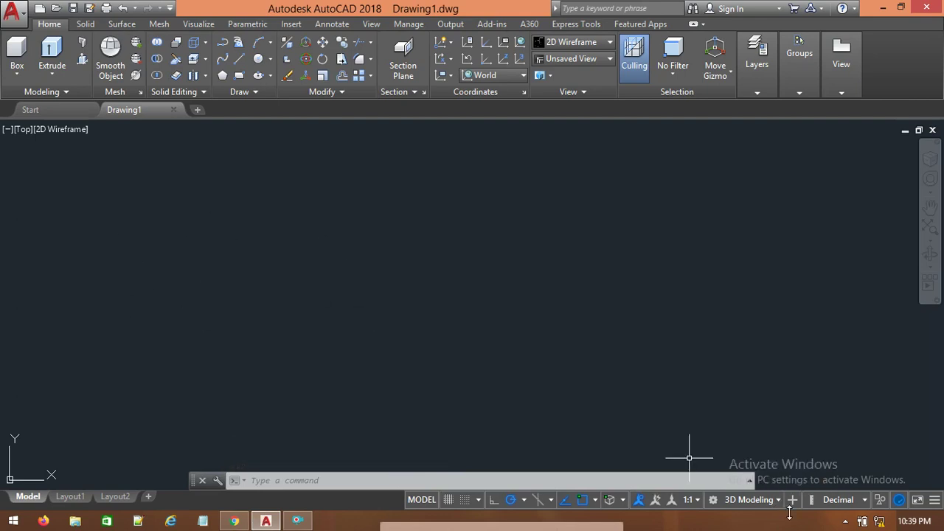
left_click(88, 200)
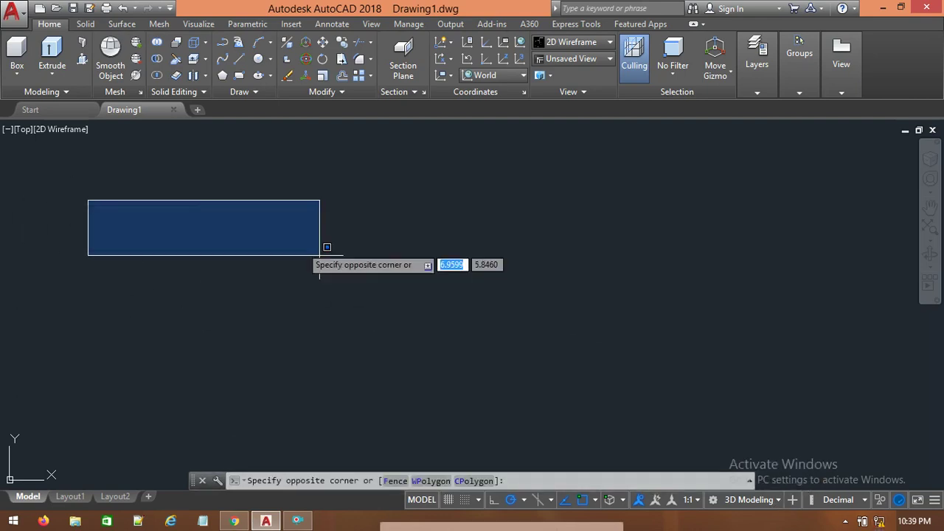
key("Escape")
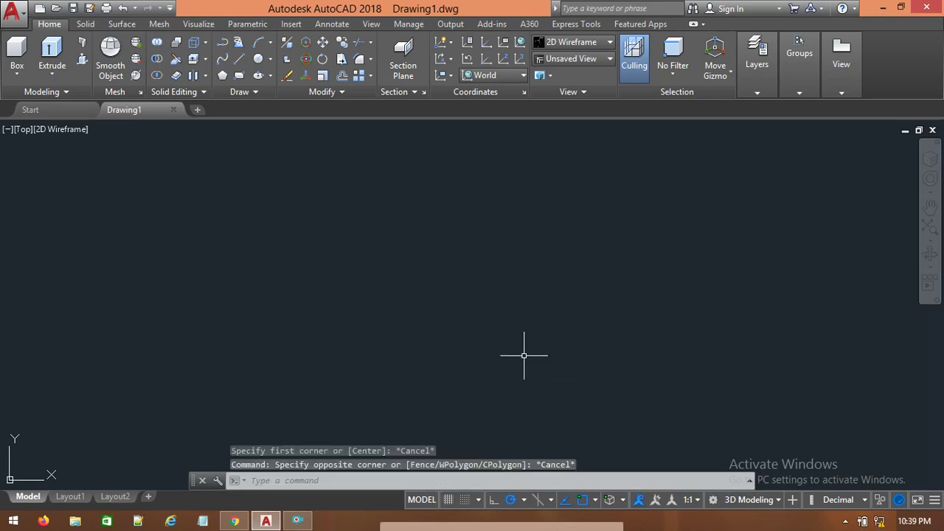
Switch the workspace to Drafting & Annotation and back to 3D Modeling.
left_click(777, 502)
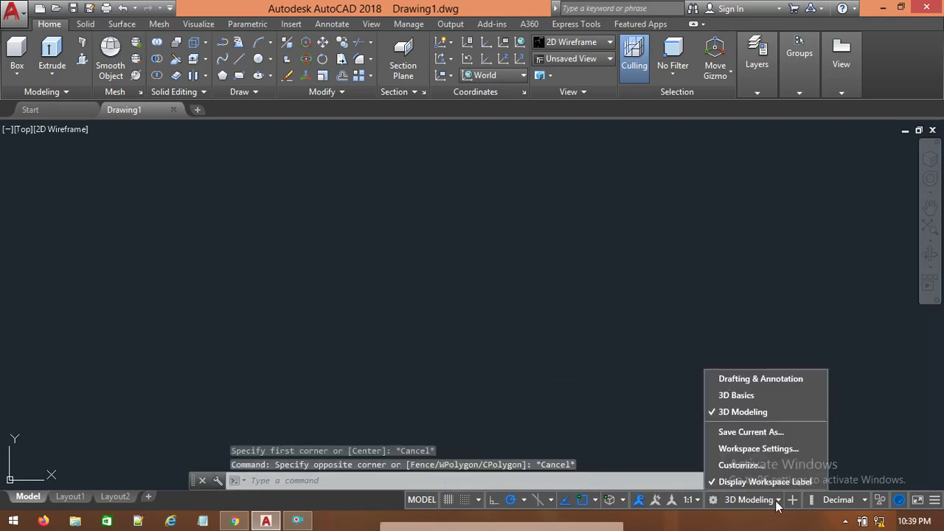
left_click(715, 377)
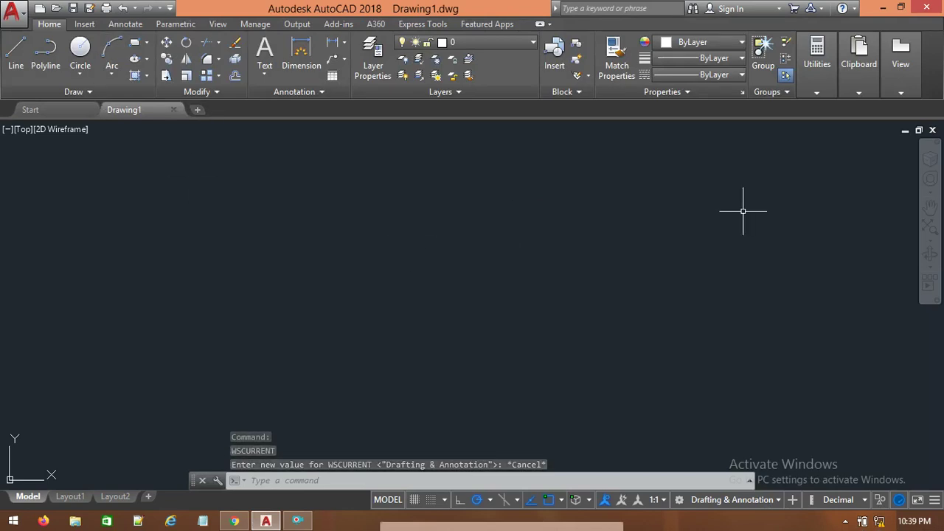
left_click(776, 501)
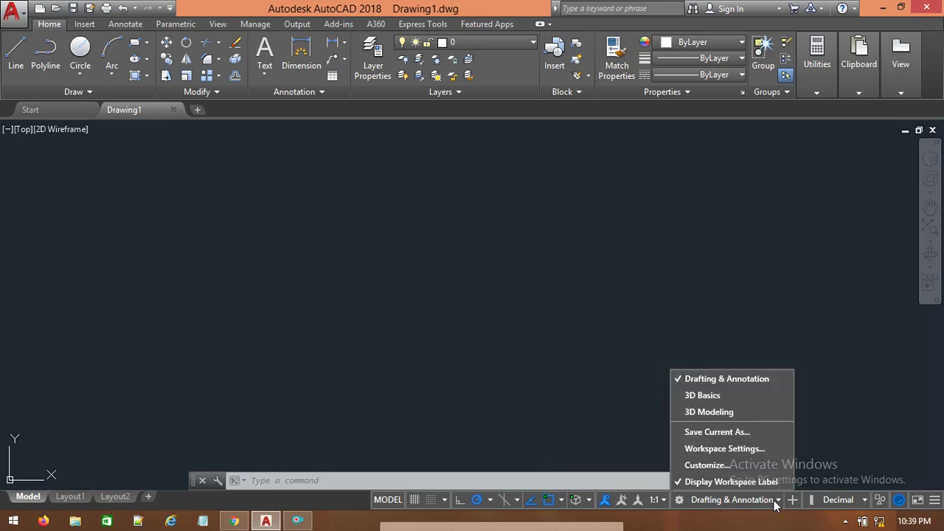
left_click(710, 412)
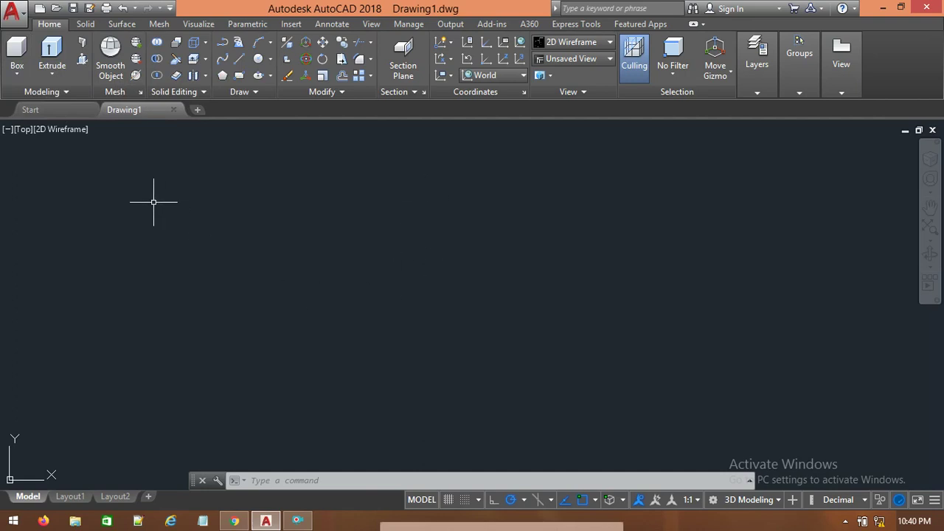
Create a solid box with a roughly square base and a height of about 2.17 in the middle of the drawing area.
left_click(17, 52)
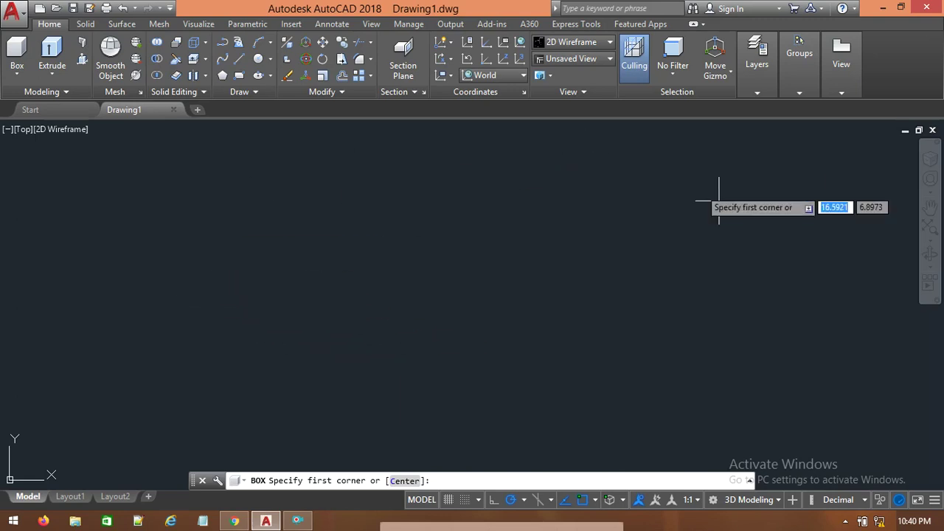
left_click(291, 361)
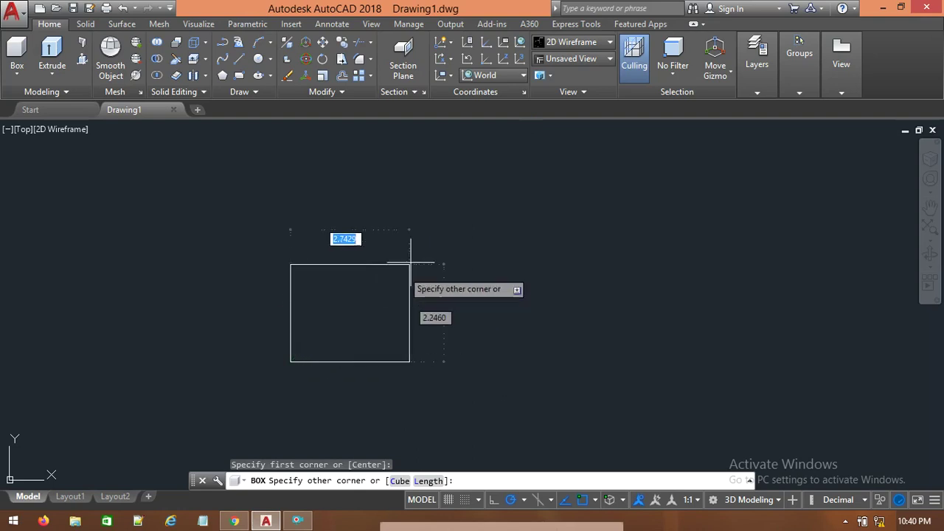
left_click(477, 186)
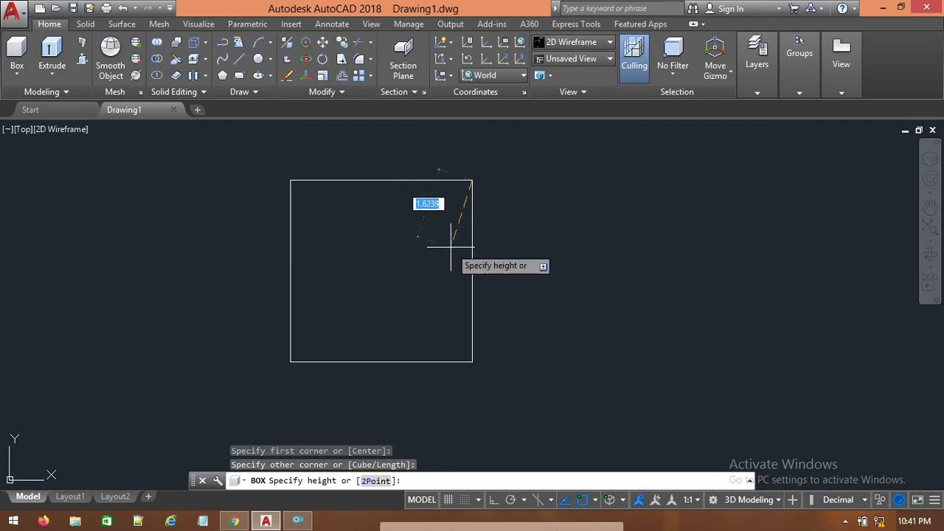
left_click(413, 253)
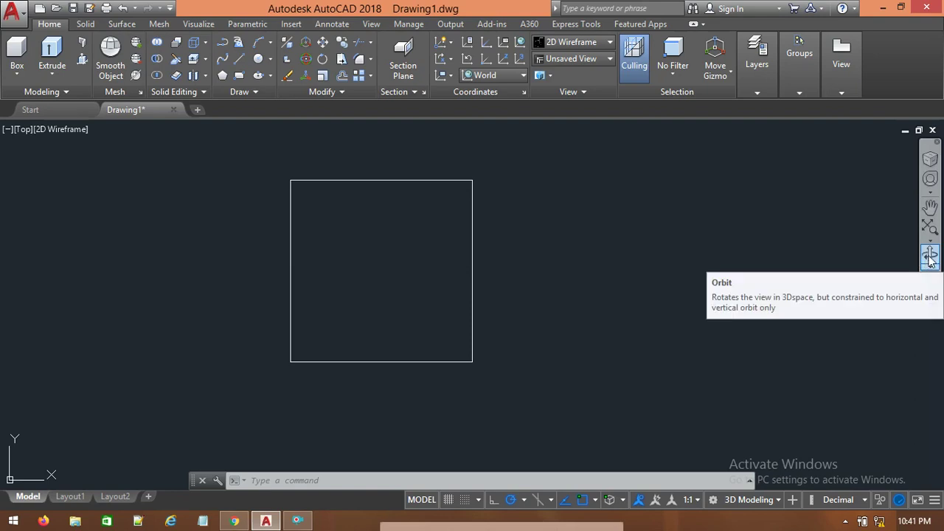
Show the box in an angled three-dimensional view with the Realistic visual style.
left_click(930, 256)
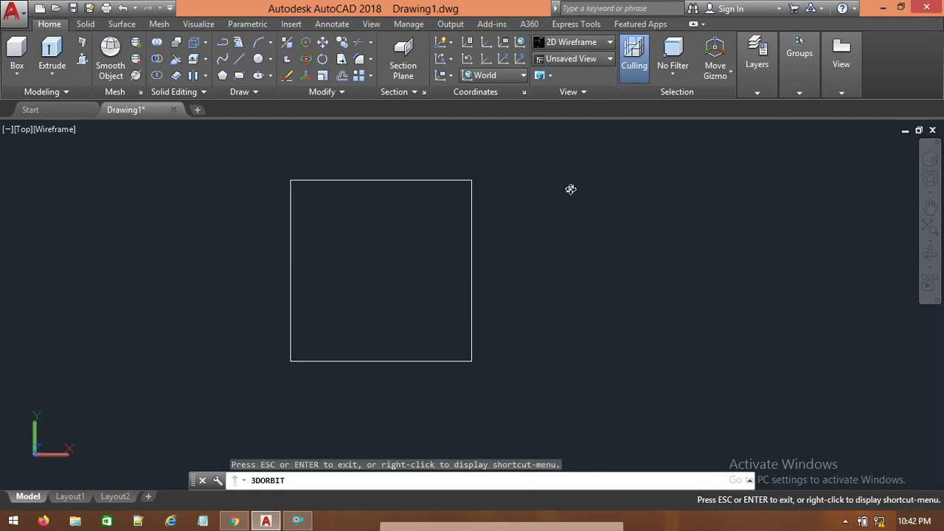
left_click_drag(571, 190, 529, 110)
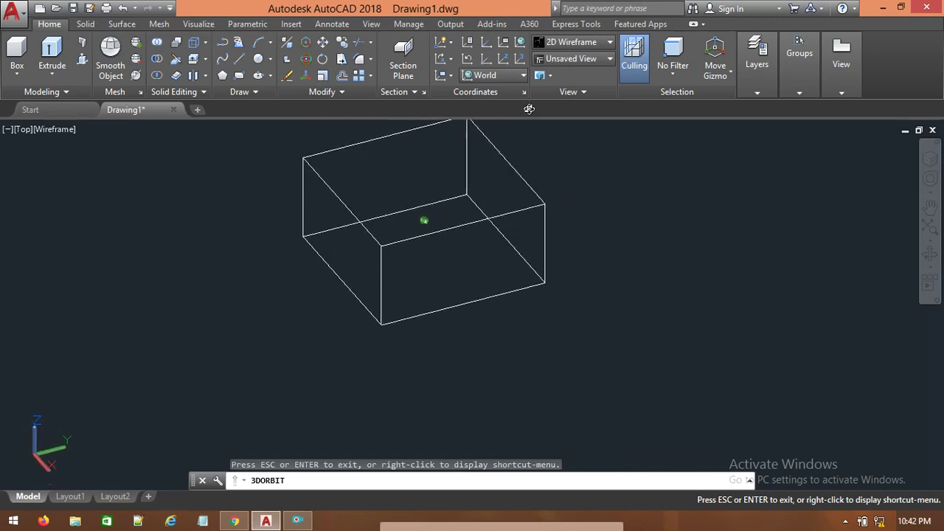
left_click_drag(575, 225, 575, 225)
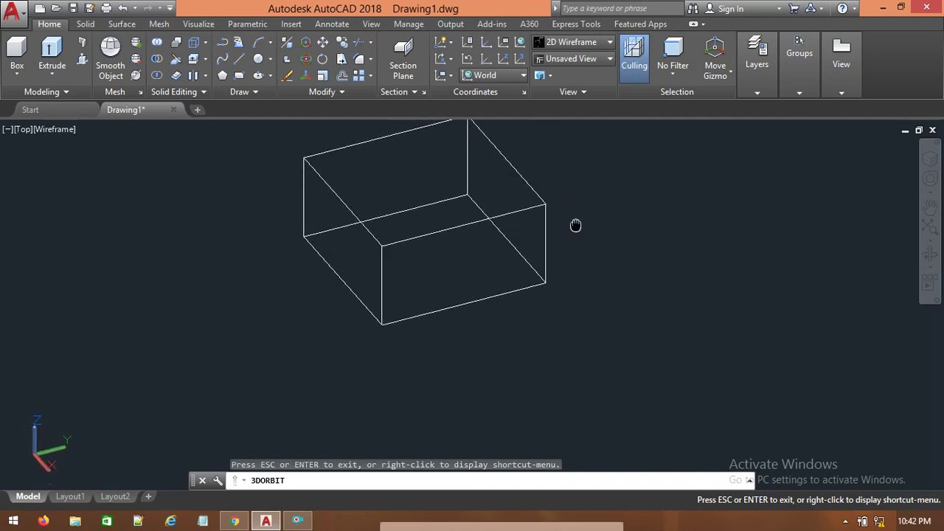
middle_click_drag(575, 225, 581, 290)
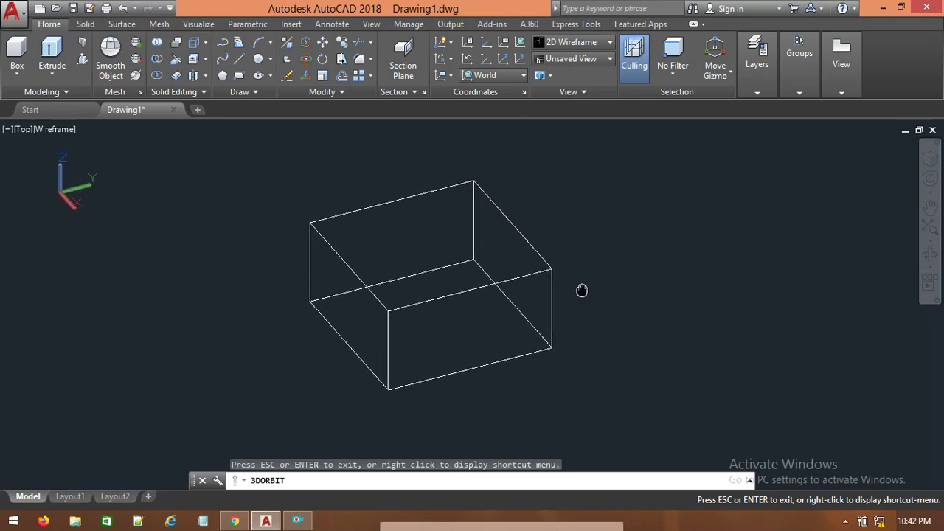
mouse_move(581, 290)
middle_mouse_down()
mouse_move(449, 264)
mouse_move(687, 277)
mouse_move(659, 287)
mouse_move(660, 259)
mouse_move(567, 295)
mouse_move(595, 255)
mouse_move(557, 325)
mouse_move(554, 314)
mouse_move(584, 287)
middle_mouse_up()
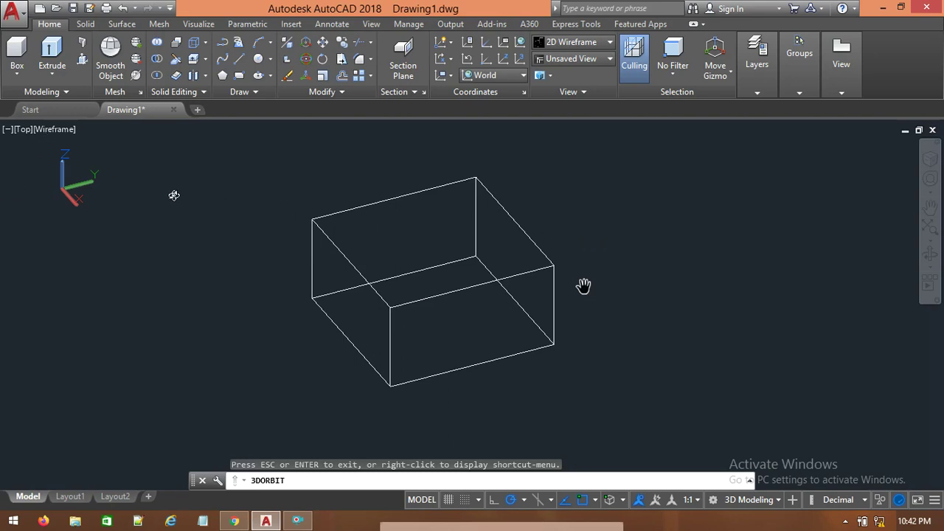
key("Escape")
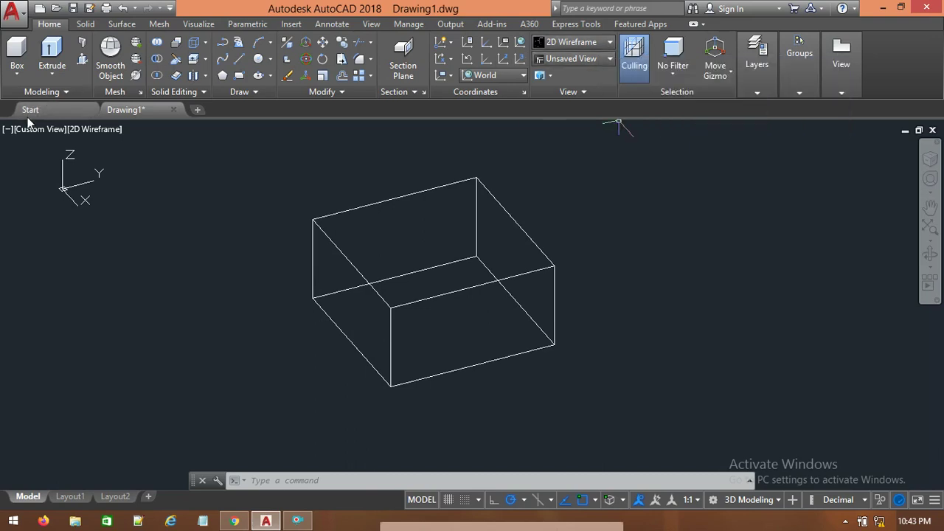
left_click(103, 135)
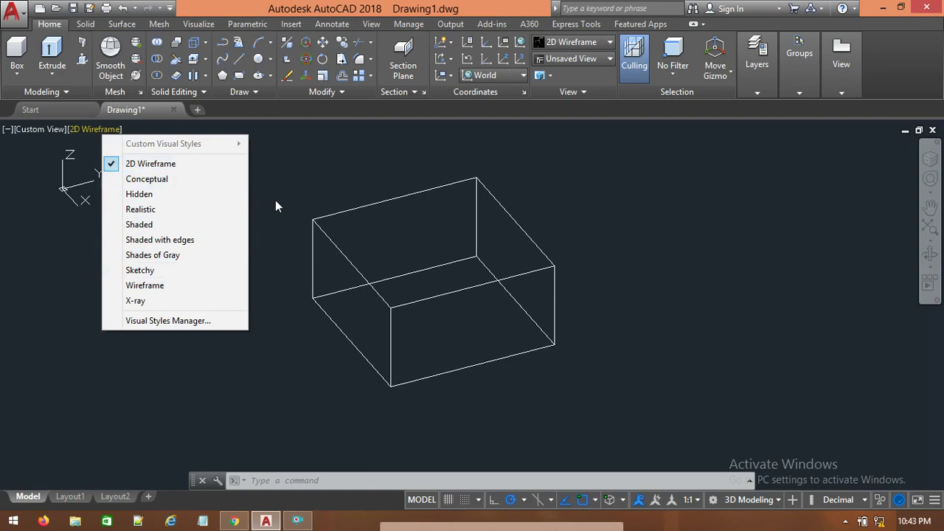
left_click(135, 211)
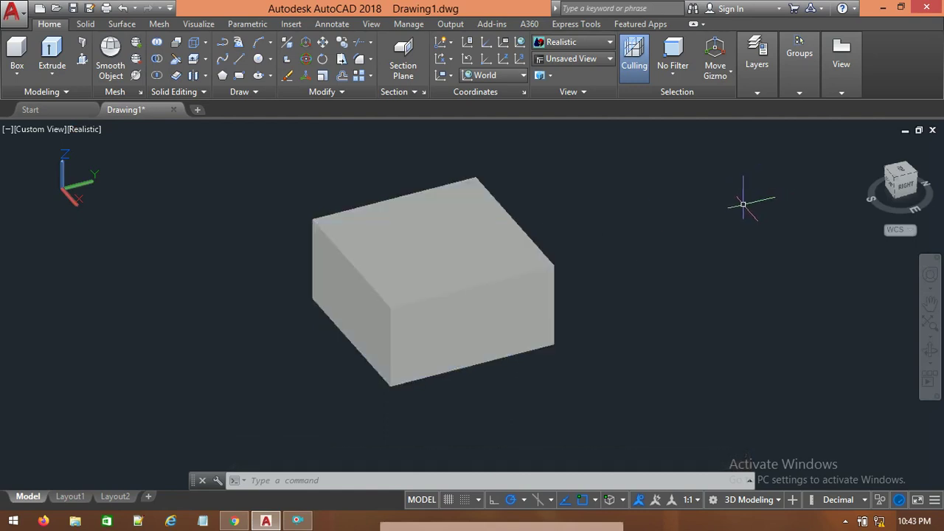
Create a solid cylinder beside the box with a base radius of about 2.08 and a height of about 4.87.
middle_click_drag(368, 273, 321, 270)
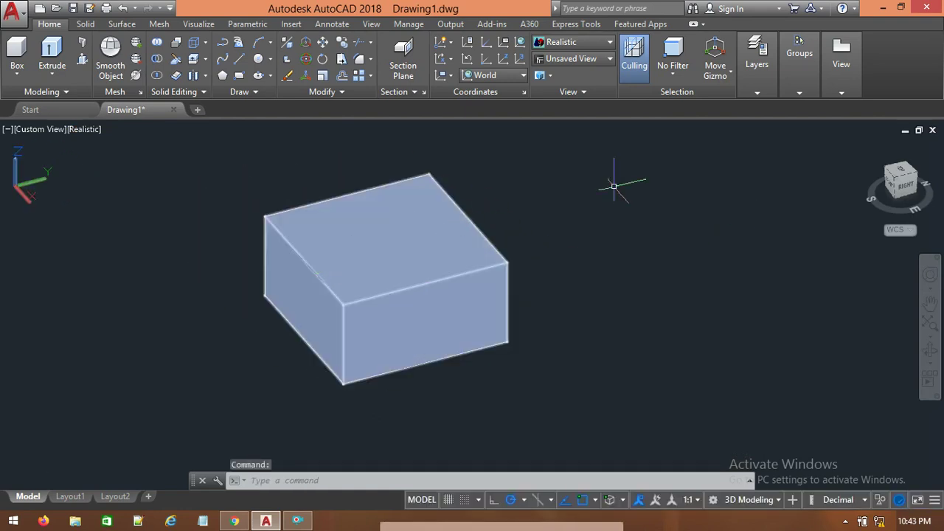
scroll(517, 253, "down", 3)
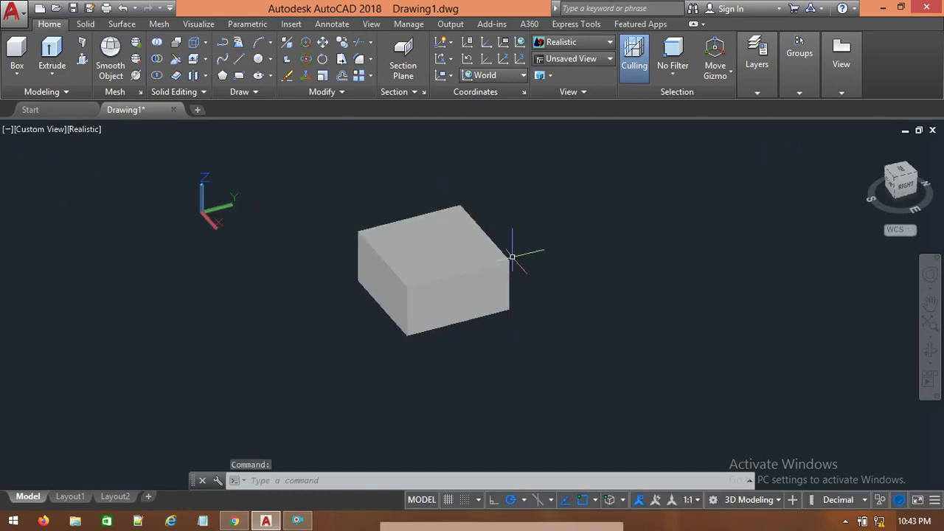
middle_click_drag(492, 267, 314, 255)
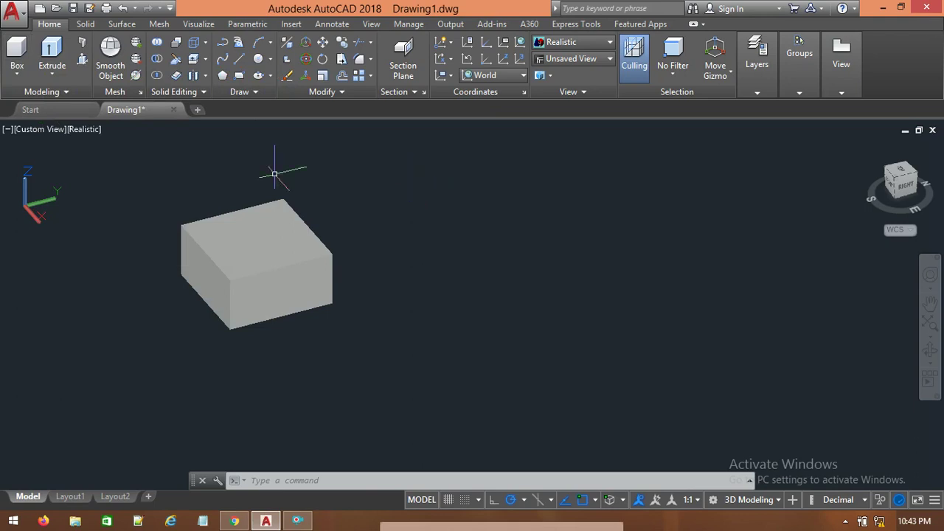
left_click(19, 75)
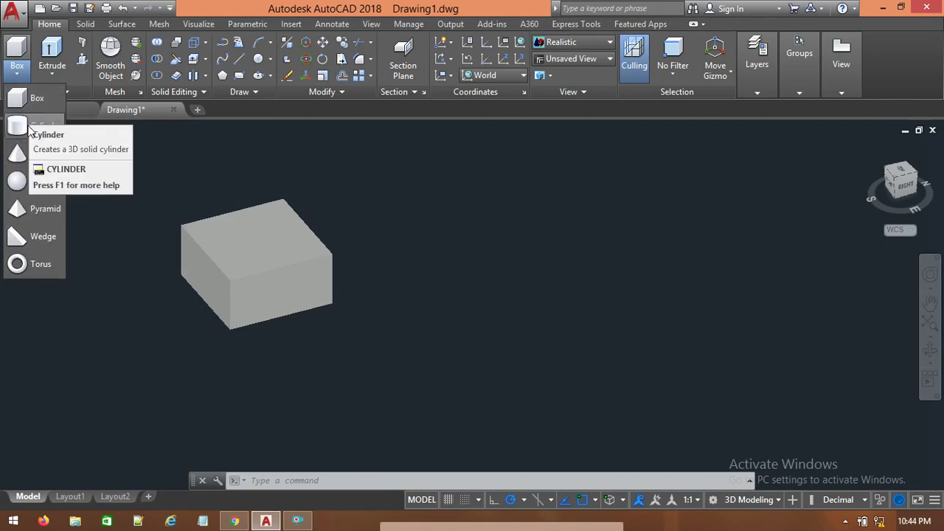
left_click(17, 127)
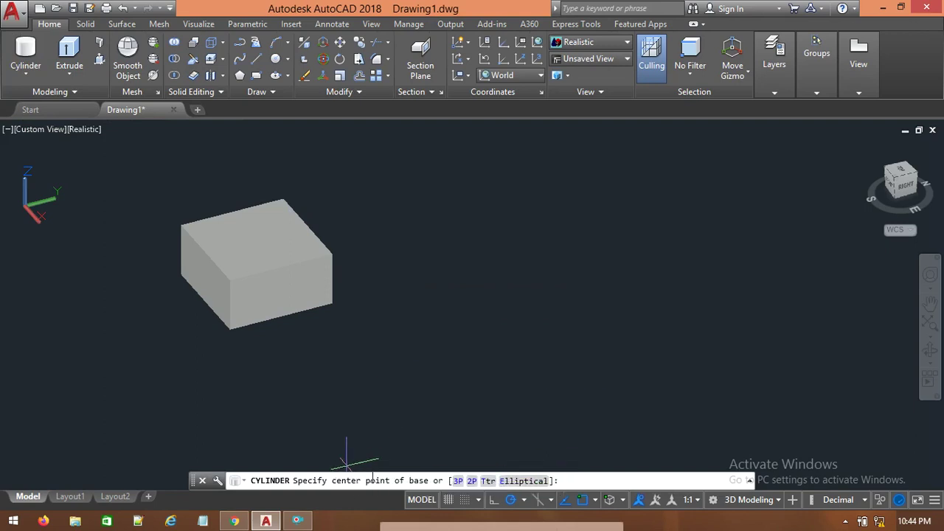
left_click(544, 270)
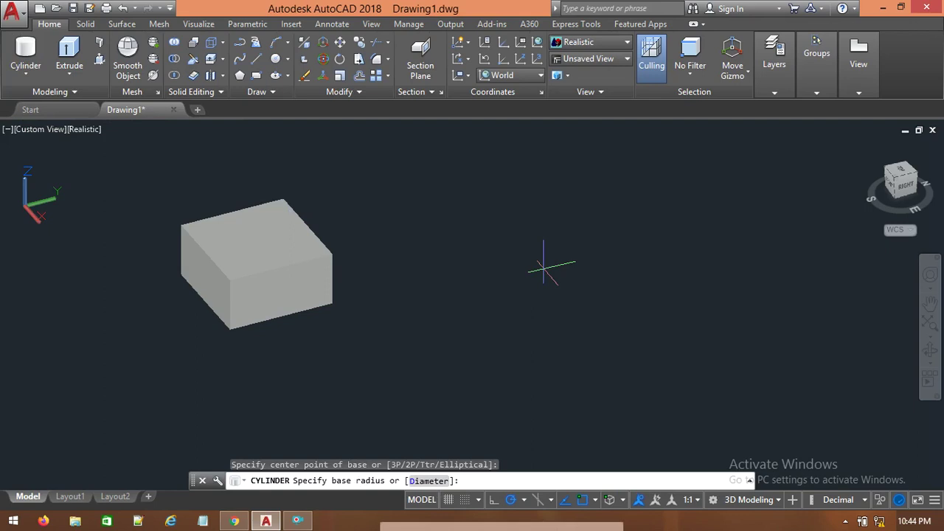
left_click(568, 299)
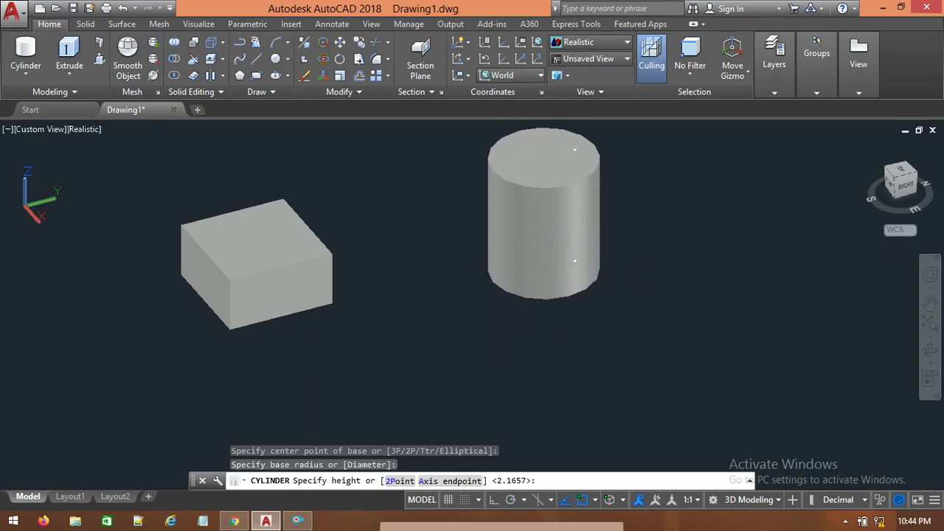
key("Return")
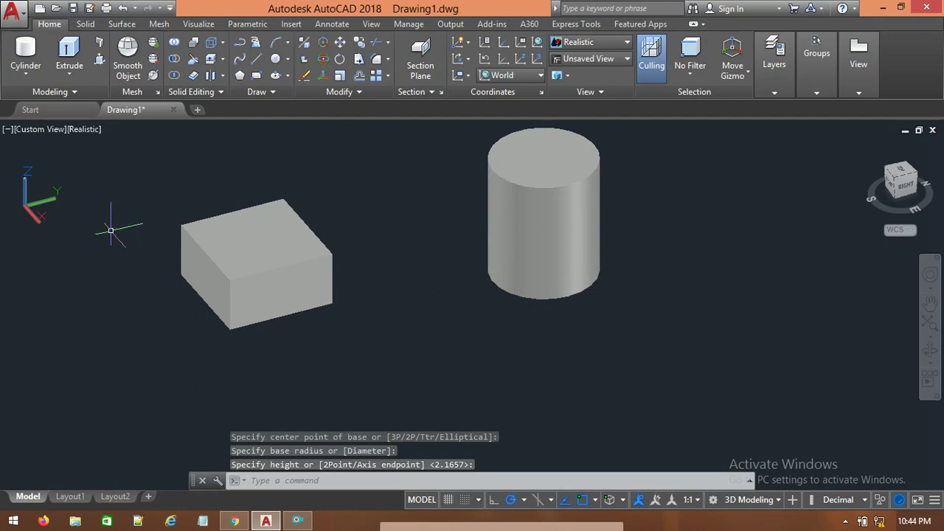
Create a solid cone in front of the cylinder with a base radius of about 2.2, lower than the cylinder.
left_click(27, 74)
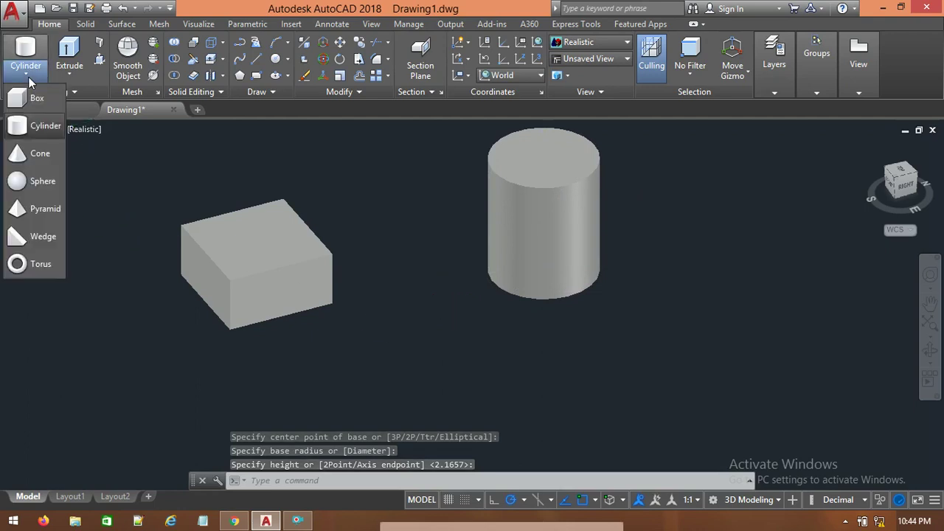
left_click(33, 152)
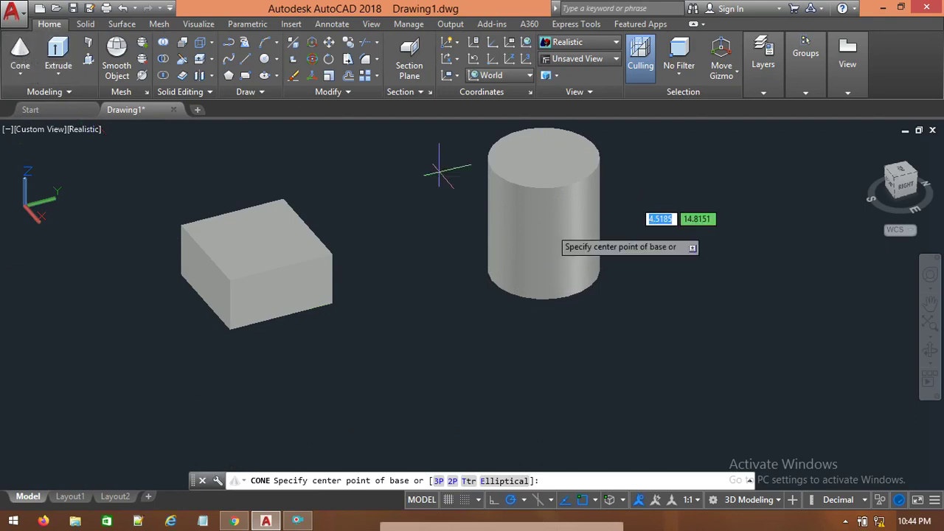
left_click(679, 335)
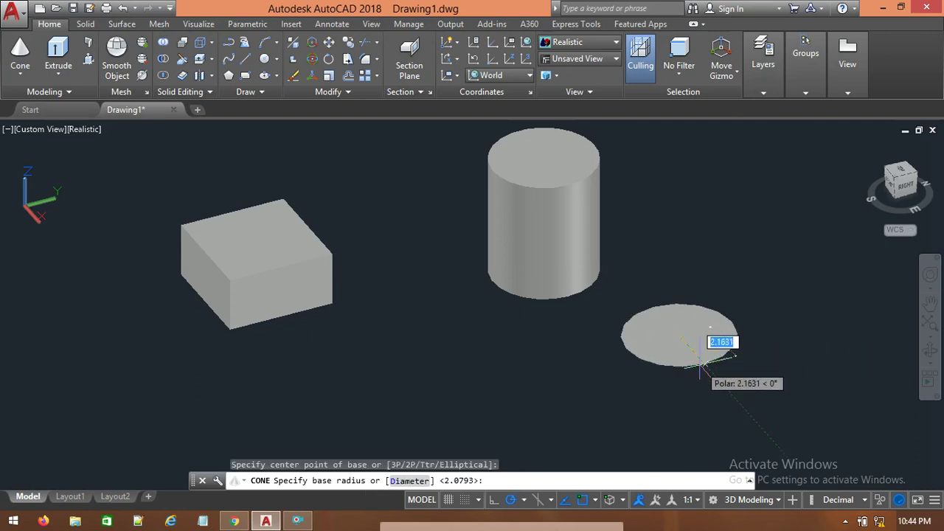
left_click(703, 366)
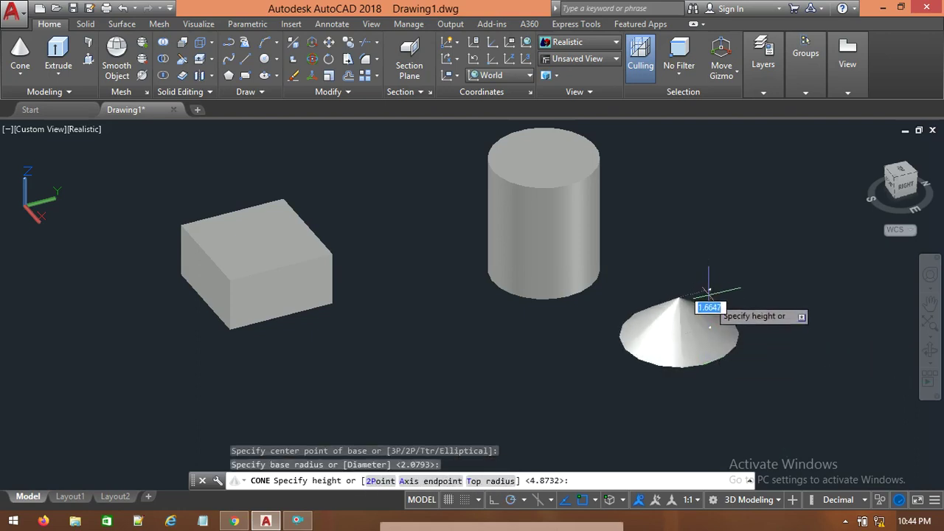
left_click(709, 240)
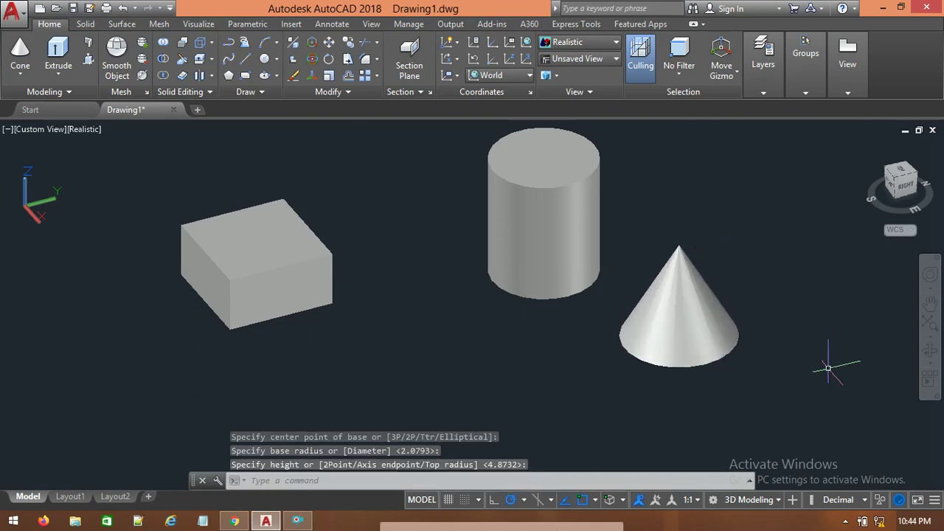
Create a solid sphere between the box and the cone, in front of the cylinder, with a radius of about 1.73.
left_click(25, 80)
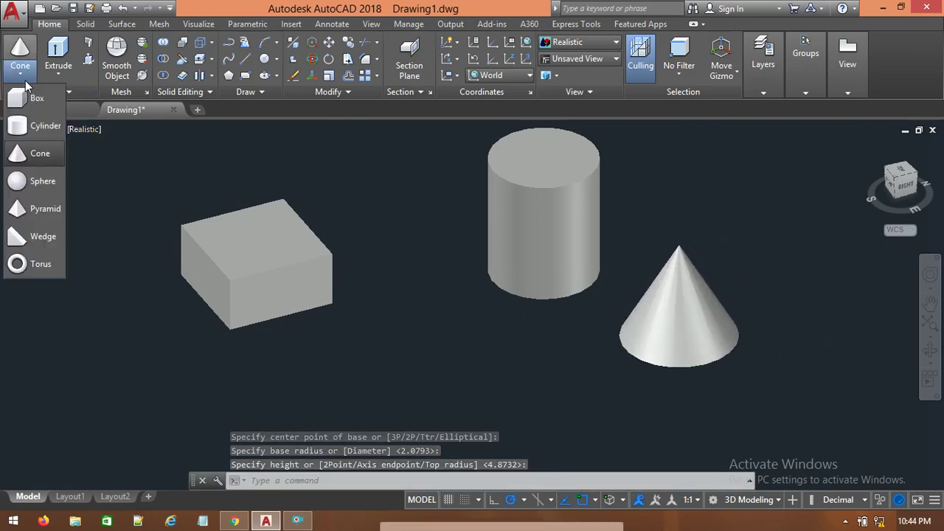
left_click(46, 184)
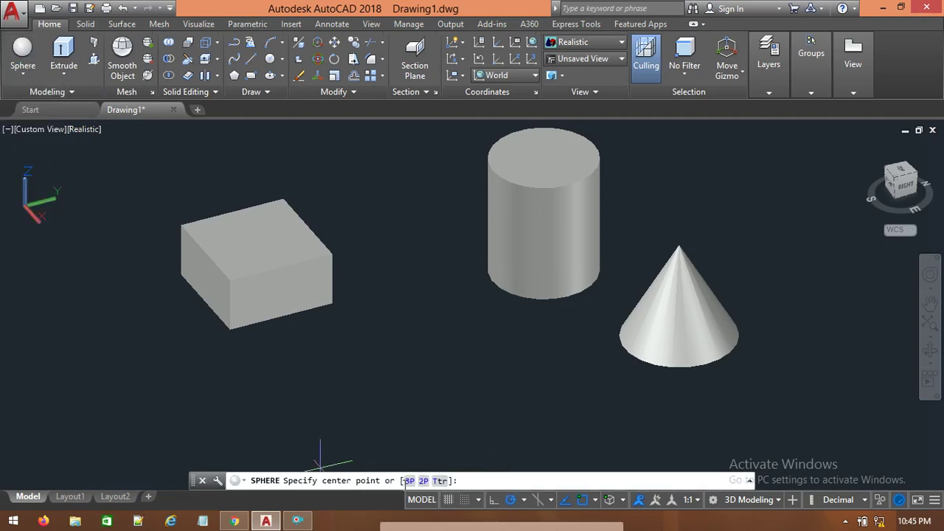
left_click(443, 360)
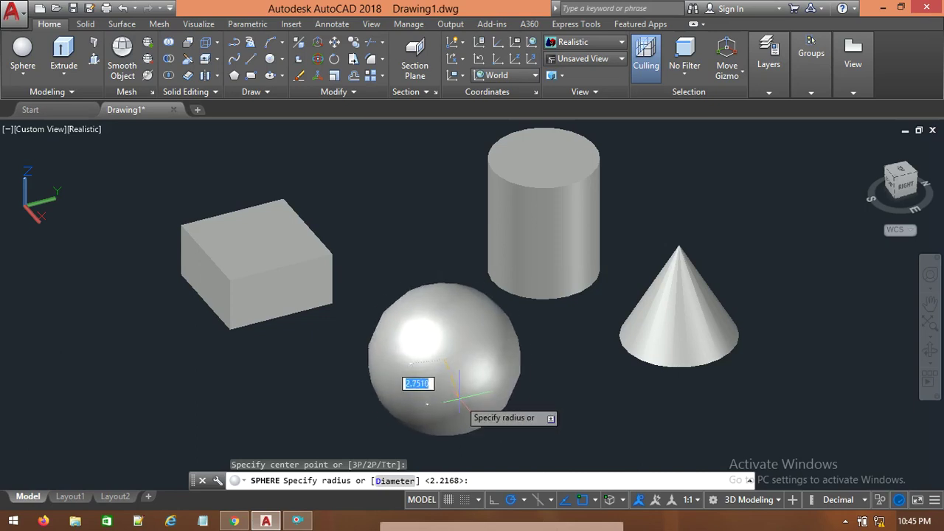
left_click(445, 396)
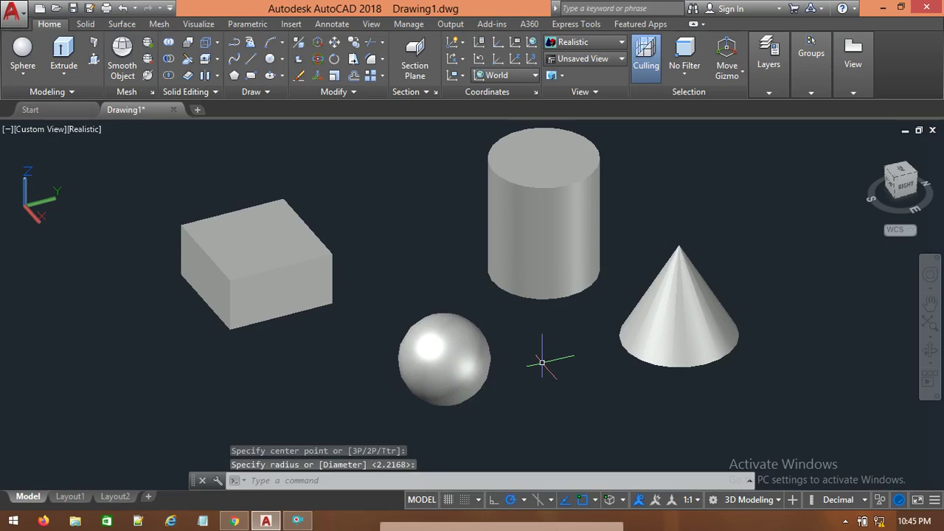
Create a solid square-based pyramid behind the cone with a height of about 3.72.
left_click(22, 77)
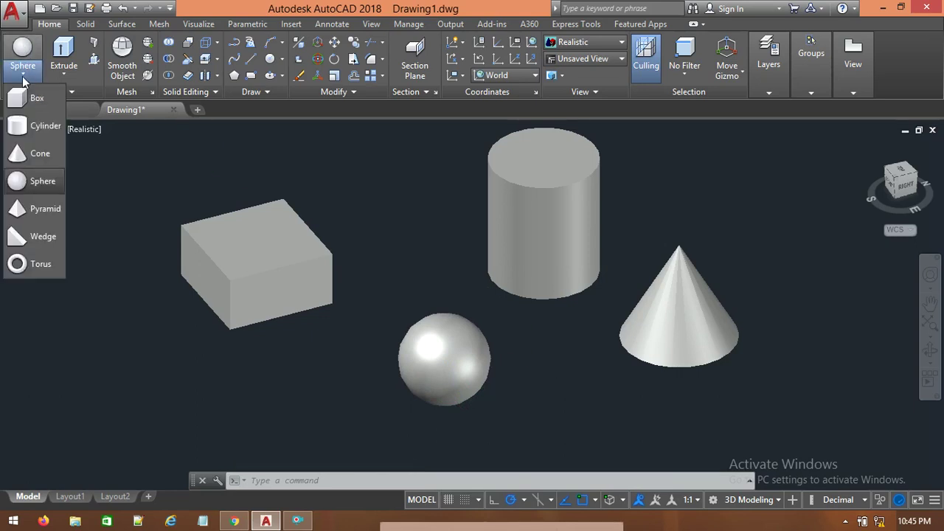
left_click(27, 209)
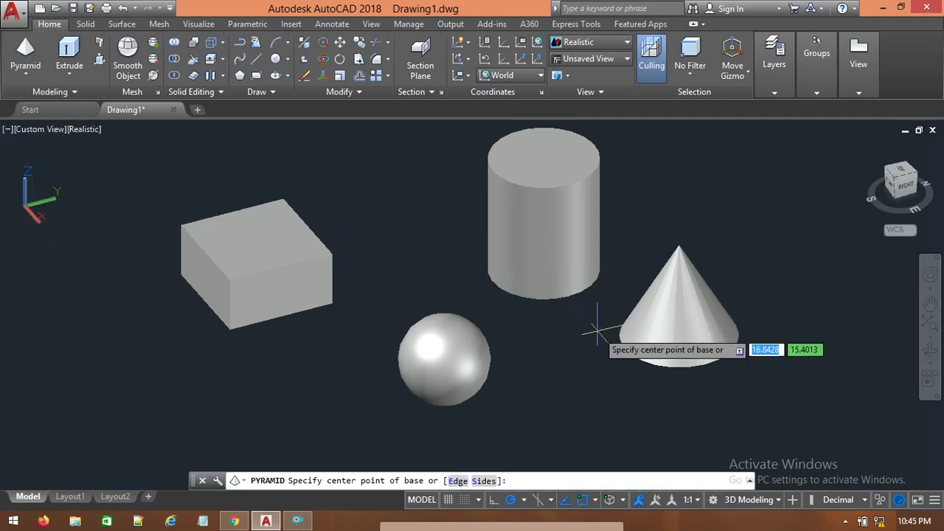
left_click(743, 220)
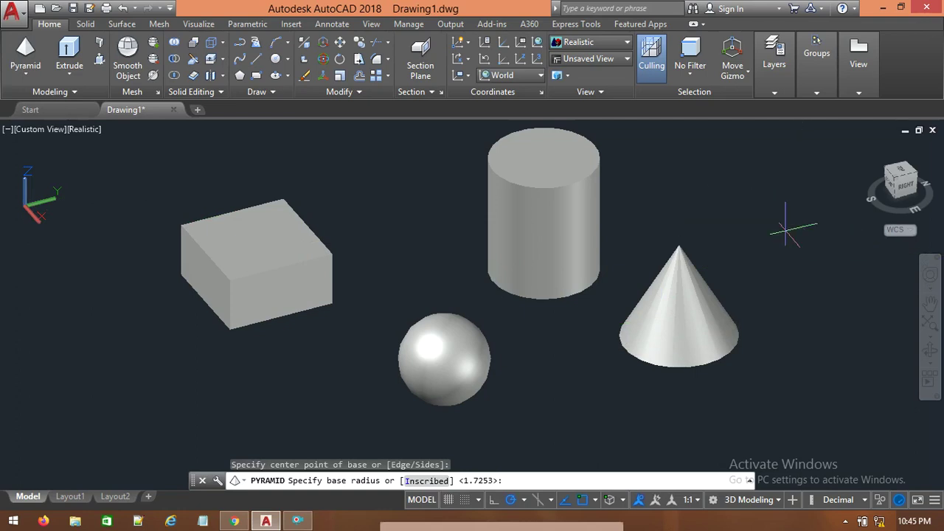
left_click(789, 224)
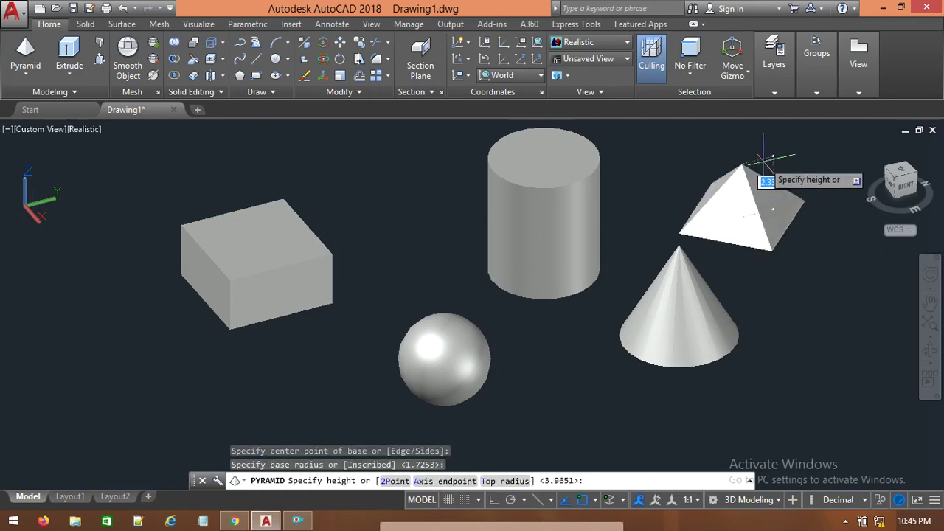
left_click(756, 131)
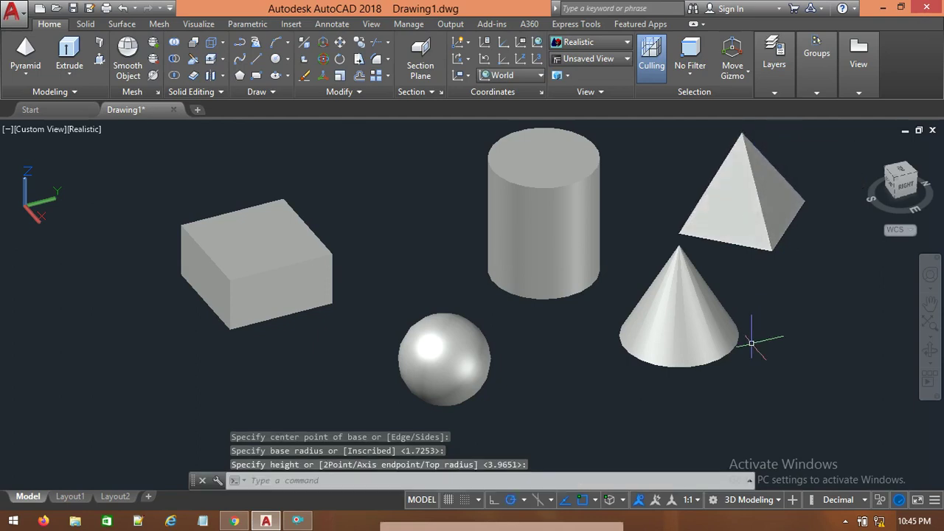
Create a solid wedge in front of the box on a narrow rectangular base, with a height of about 4.15.
left_click(25, 73)
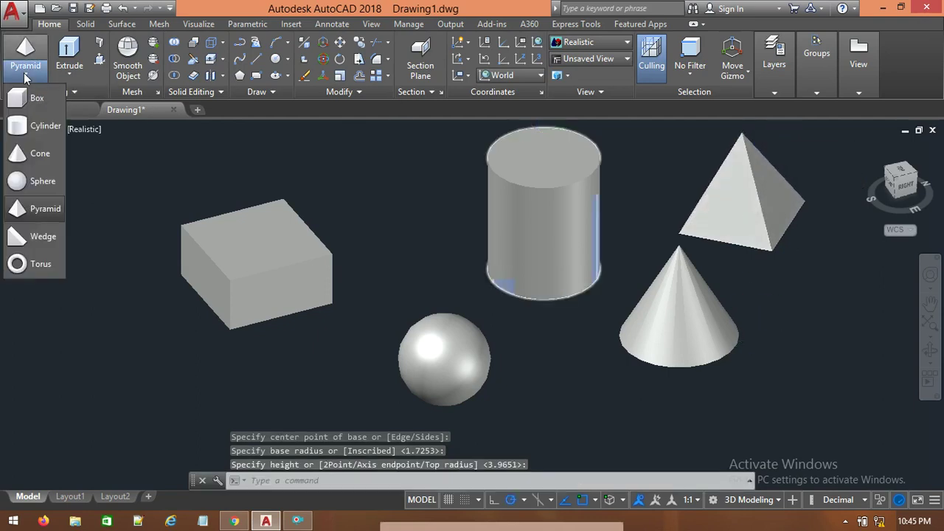
left_click(44, 236)
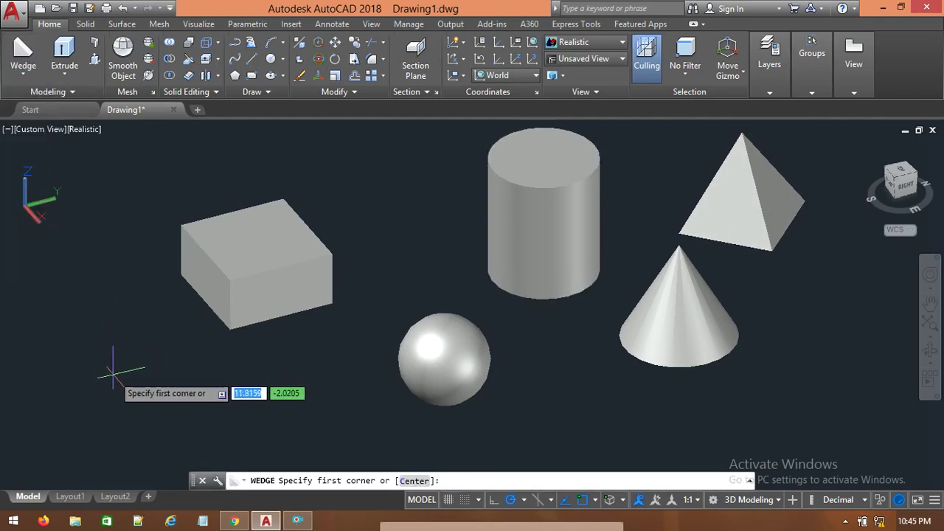
left_click(72, 397)
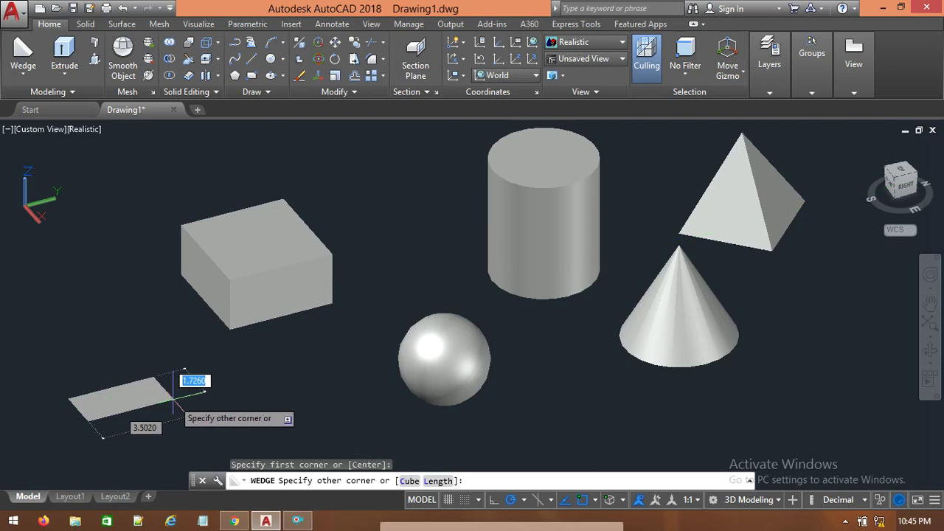
left_click(175, 388)
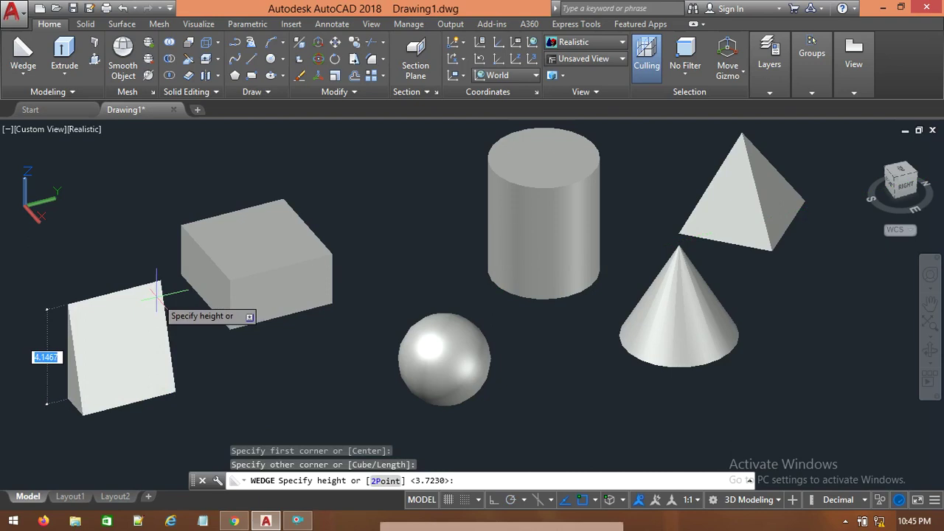
left_click(157, 295)
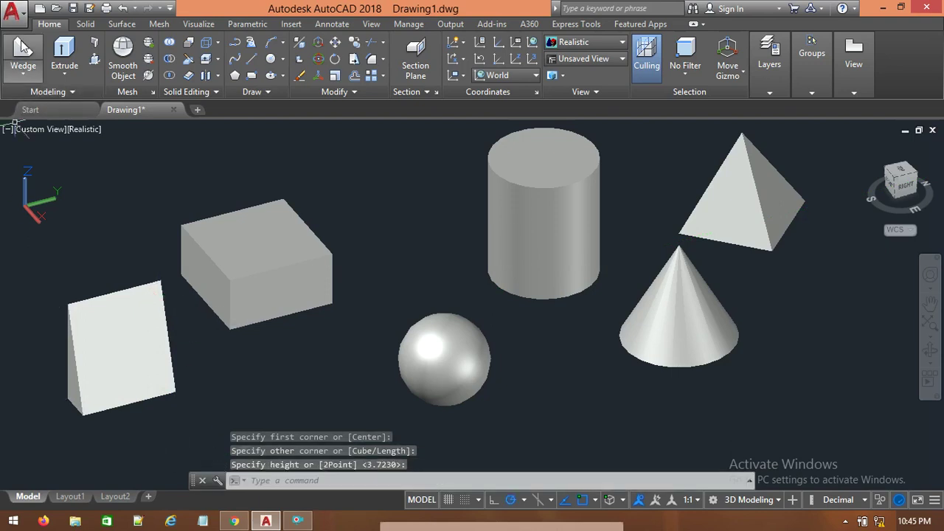
Create a solid torus between the box and the cylinder, with a ring radius of about 1.43 and a thinner tube.
left_click(35, 74)
left_click(38, 262)
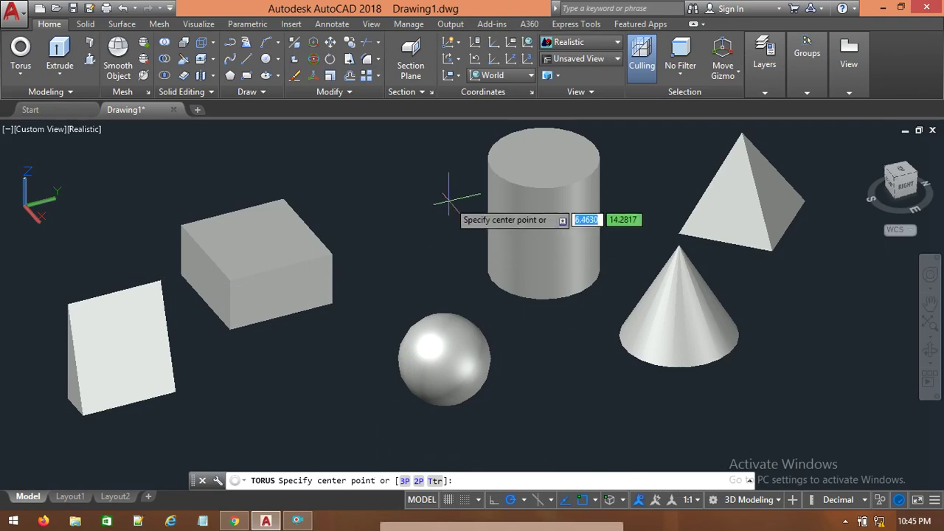
left_click(377, 168)
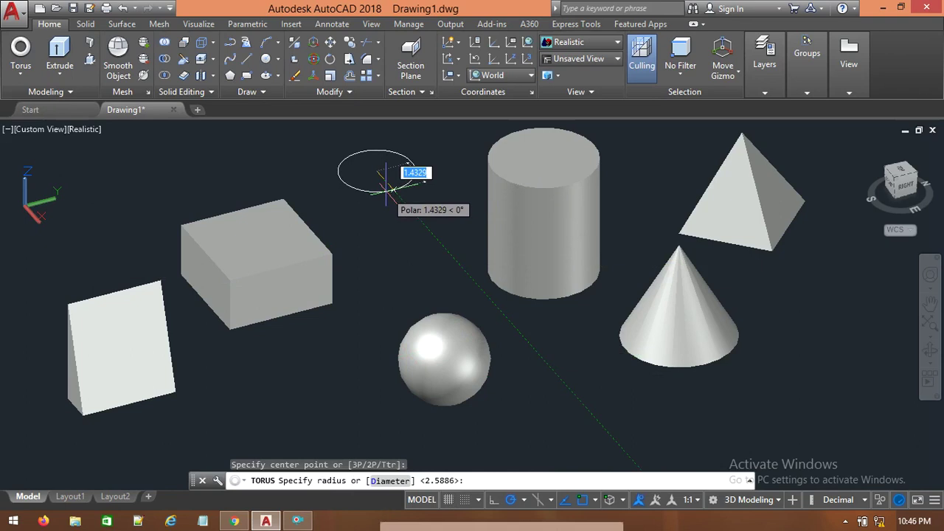
left_click(388, 190)
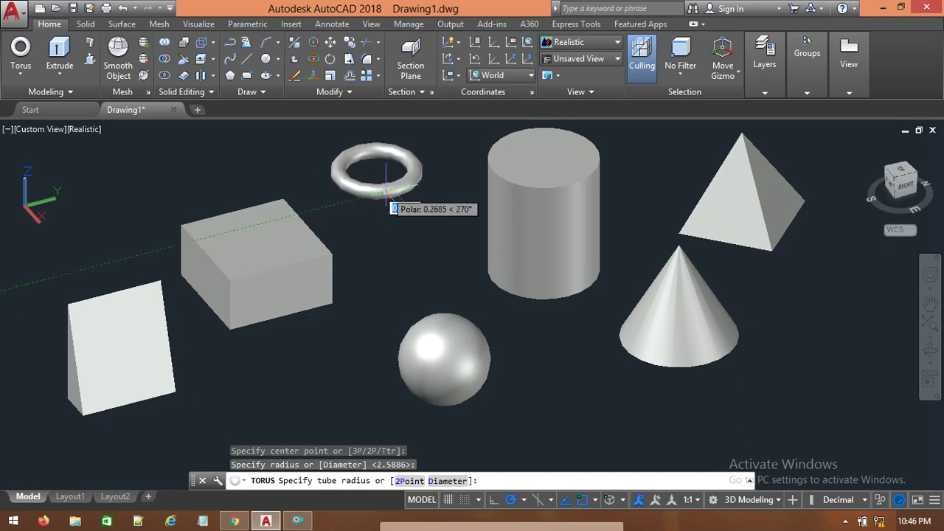
left_click(387, 198)
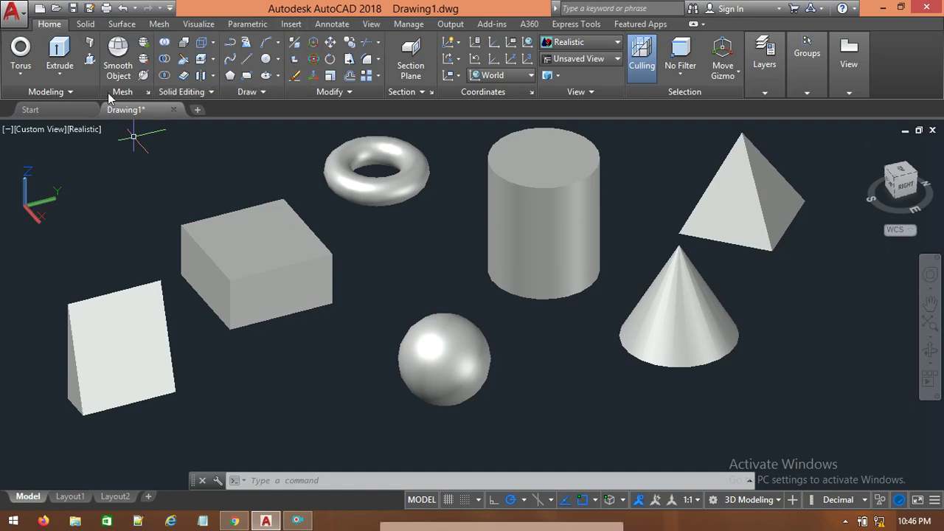
mouse_move(764, 220)
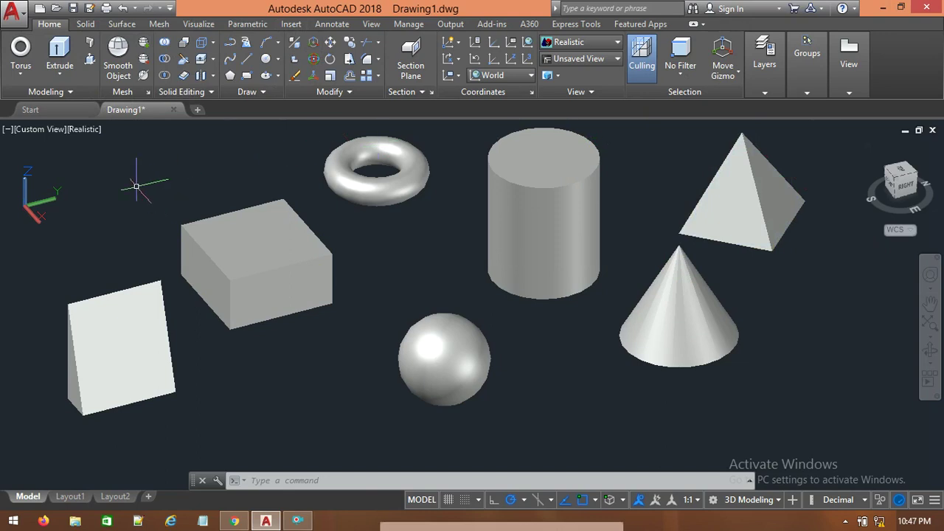
left_click(21, 74)
Display the solids in the Shaded visual style and then in Shaded with edges.
mouse_move(517, 236)
left_click(80, 130)
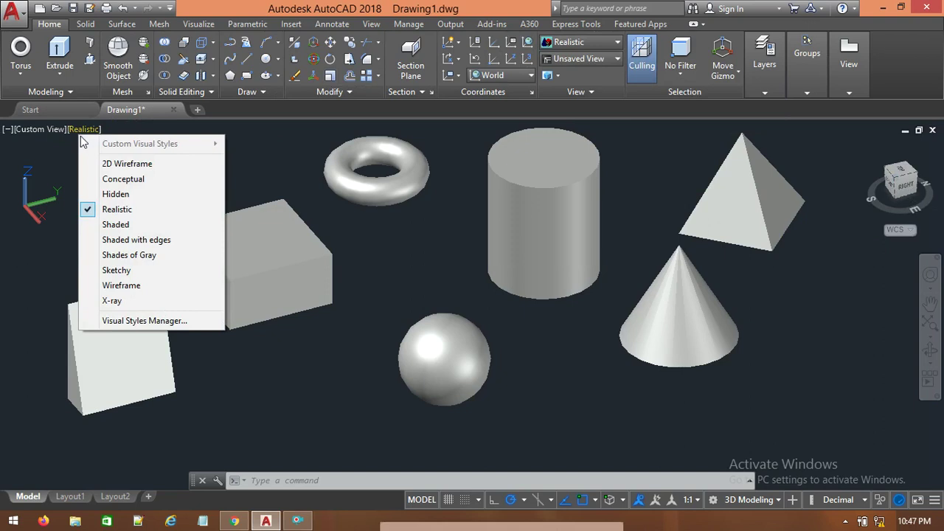
left_click(105, 227)
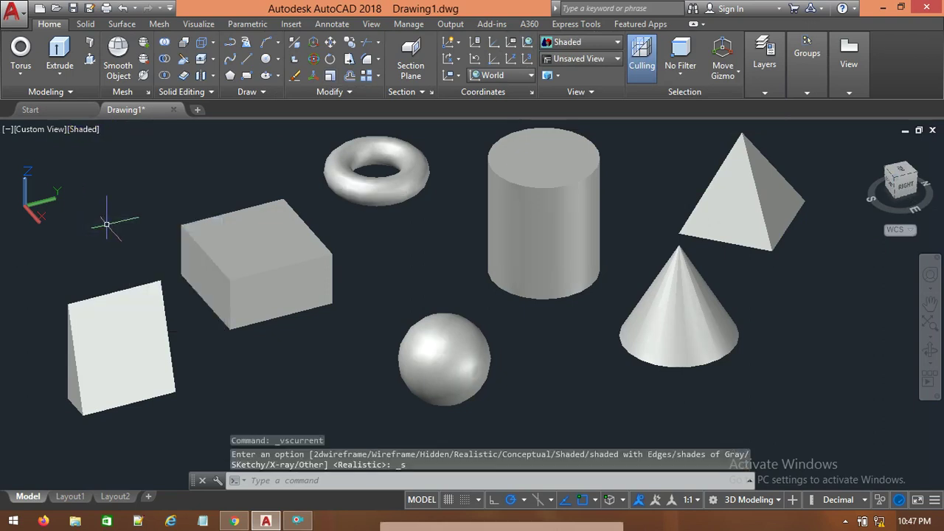
left_click(91, 129)
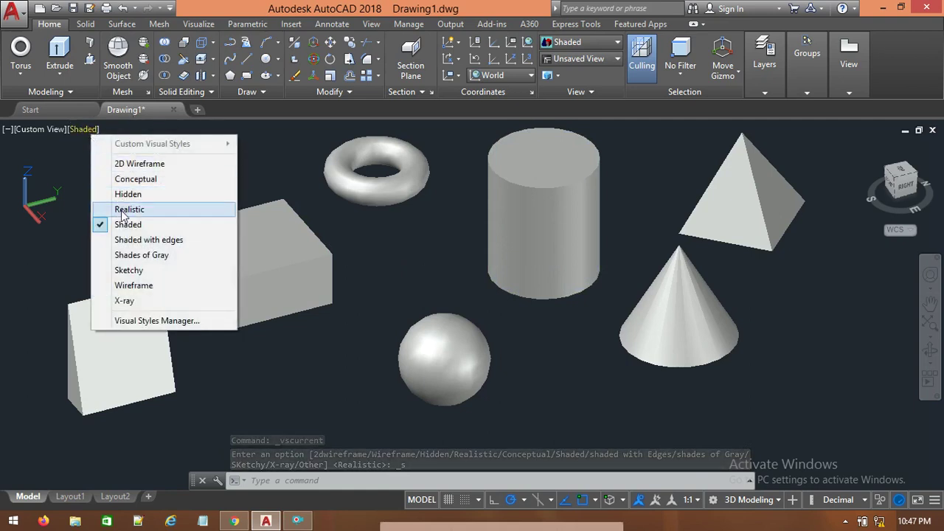
left_click(124, 241)
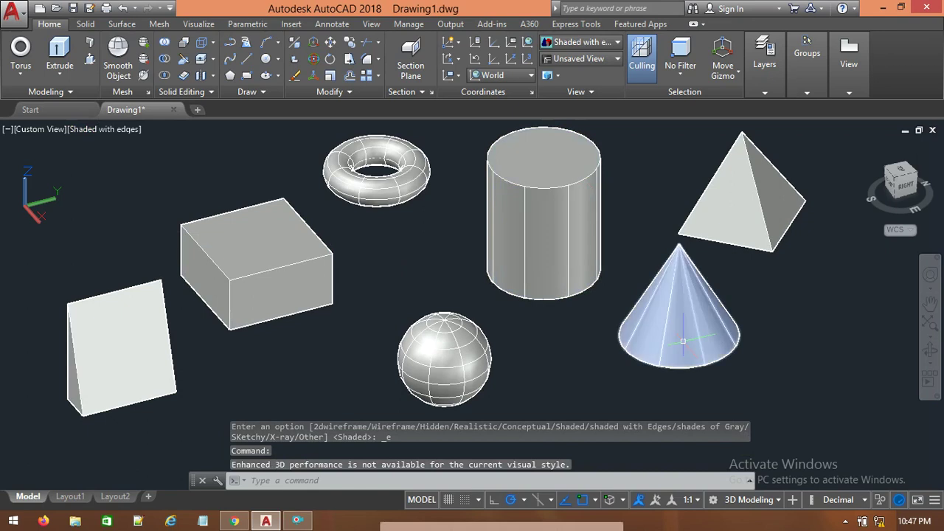
Display the solids in the Shades of Gray visual style, followed by Sketchy.
left_click(98, 130)
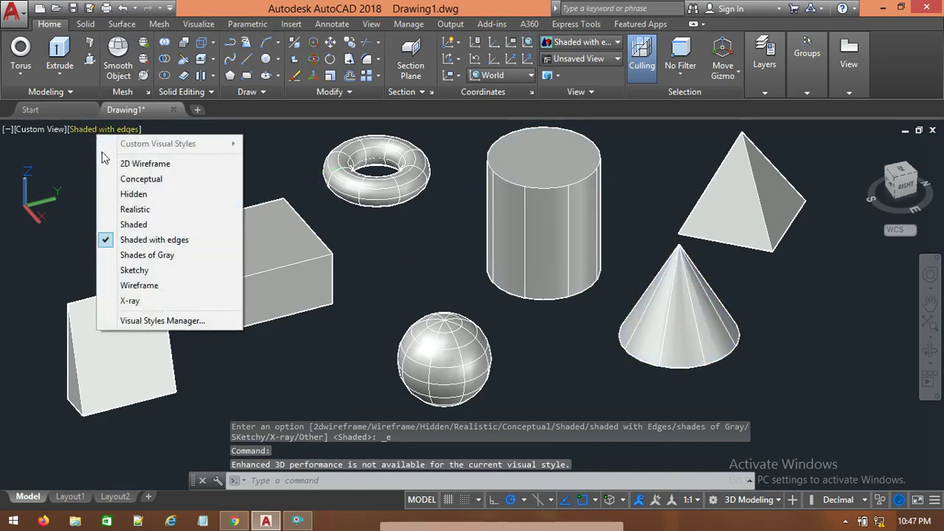
left_click(136, 255)
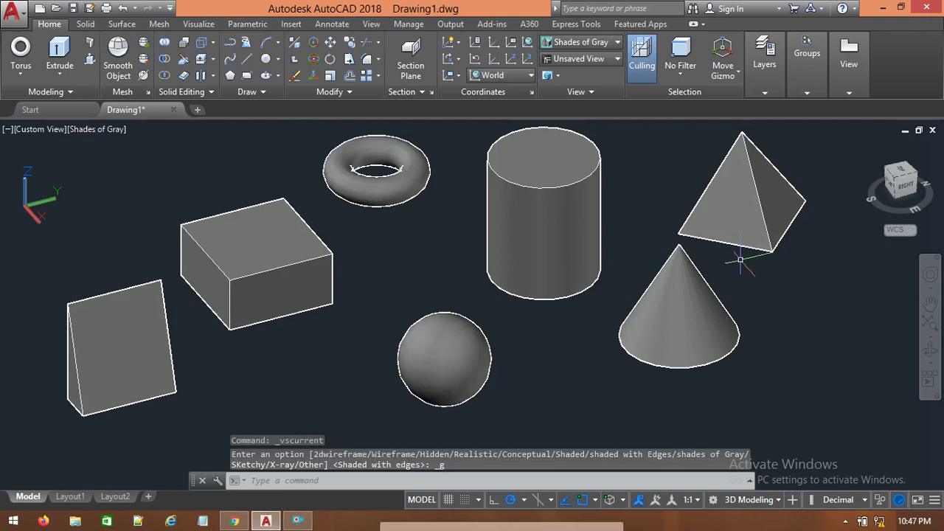
left_click(103, 133)
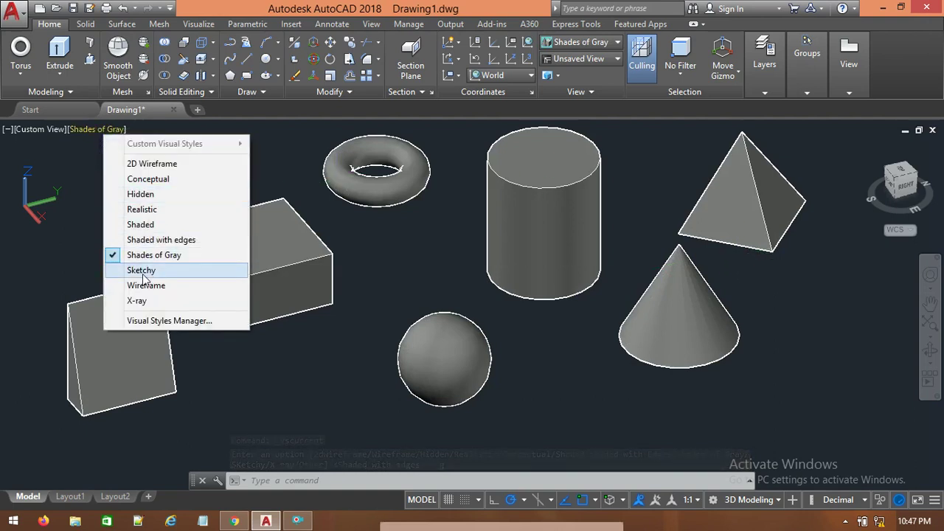
left_click(141, 270)
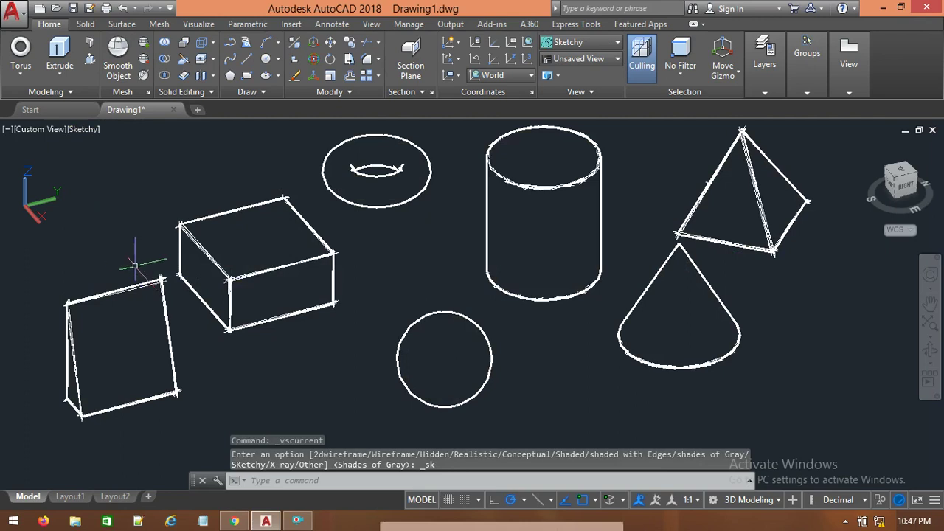
Display the solids in the Wireframe visual style, followed by X-ray.
left_click(88, 132)
left_click(125, 285)
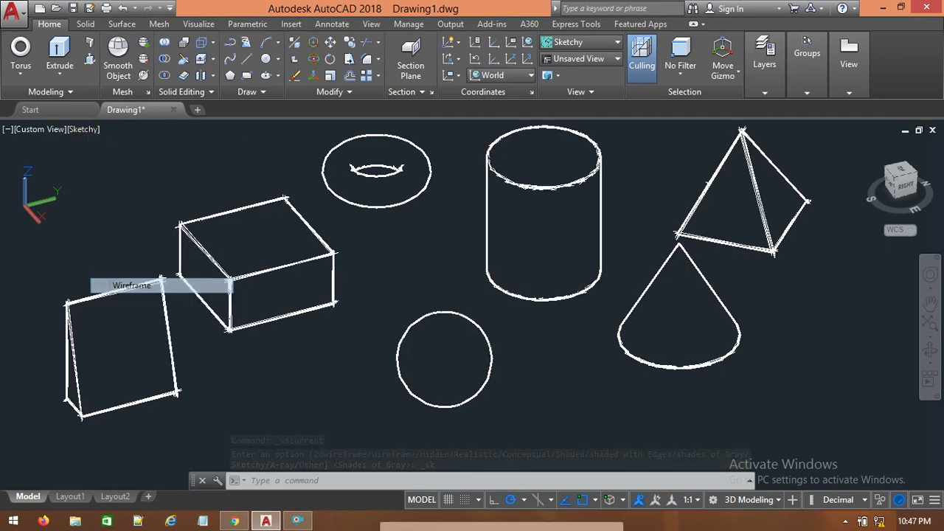
left_click(85, 130)
left_click(116, 301)
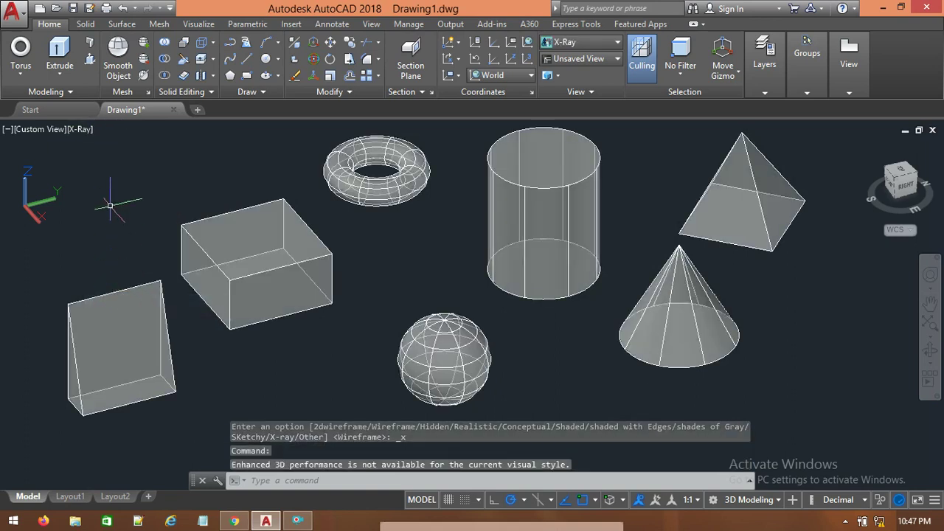
Set the visual style of the model view to Conceptual.
left_click(77, 130)
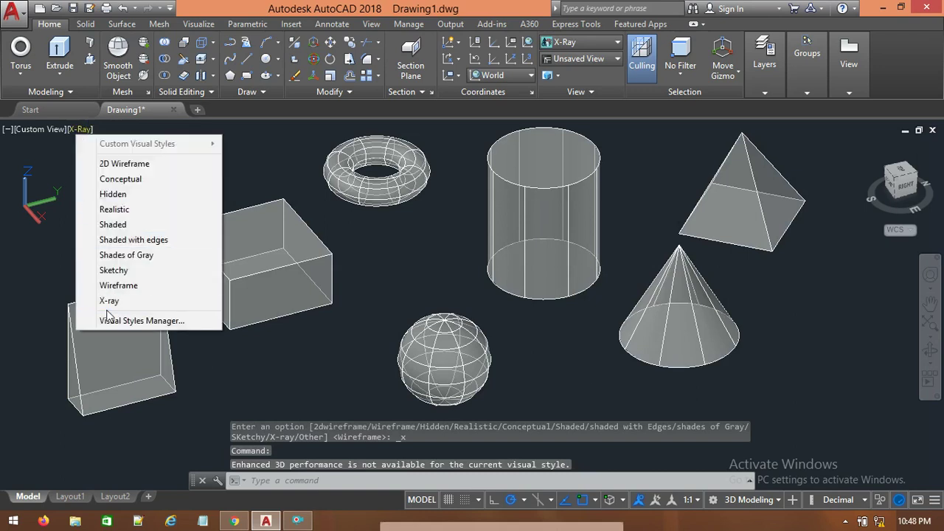
left_click(120, 180)
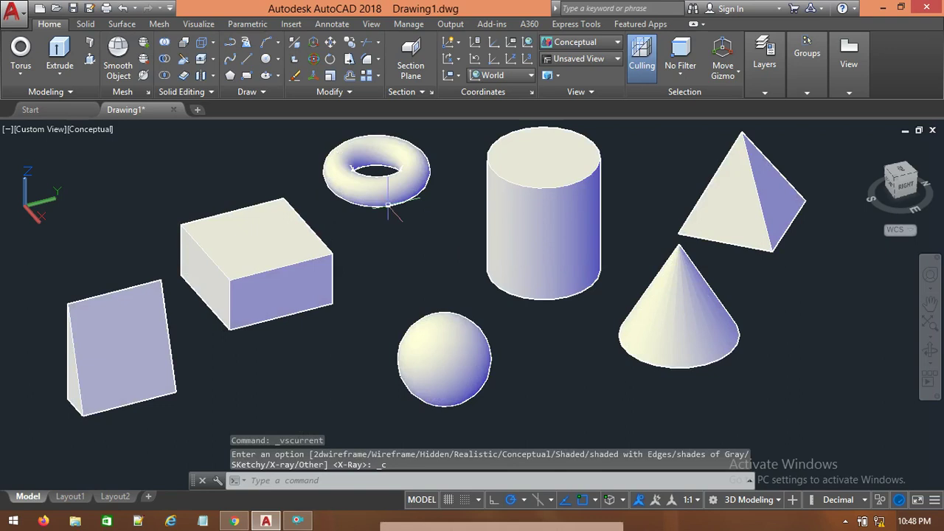
left_click(96, 131)
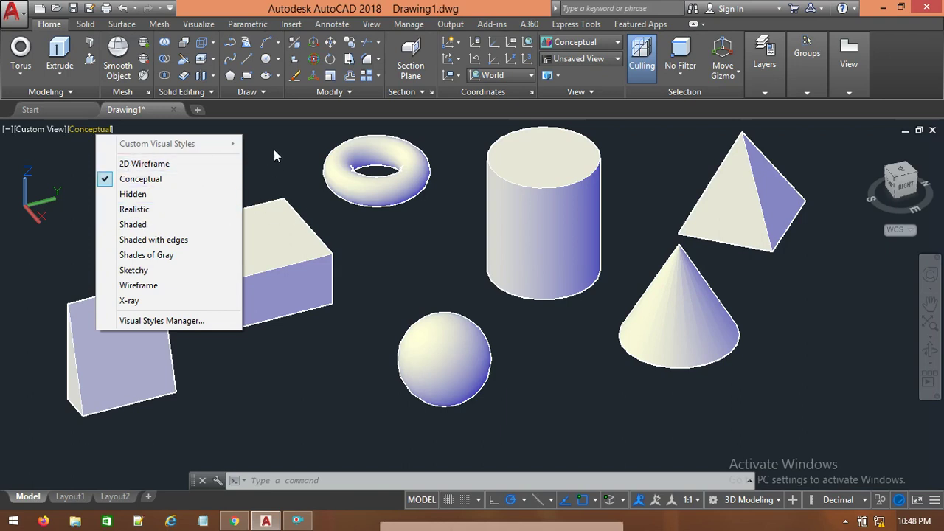
View the solids from the Top preset view and then from the Bottom preset view.
left_click(594, 60)
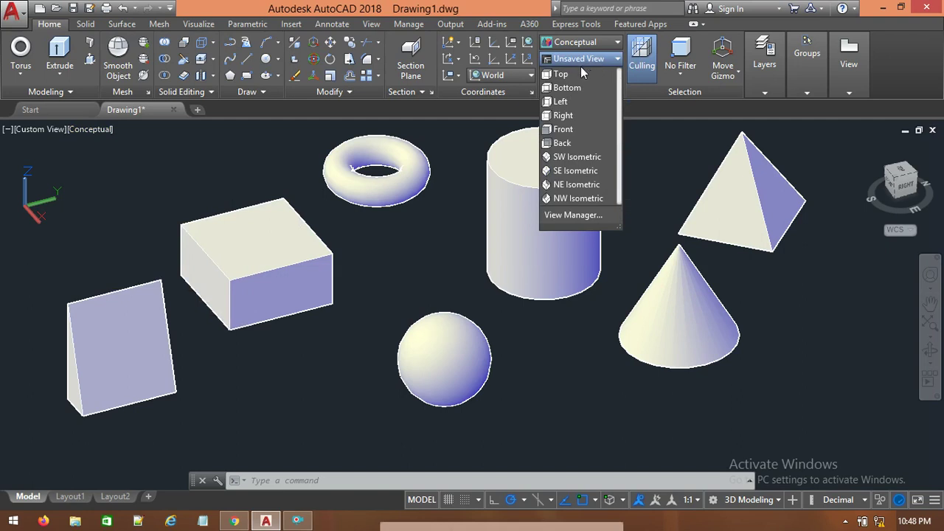
left_click(561, 76)
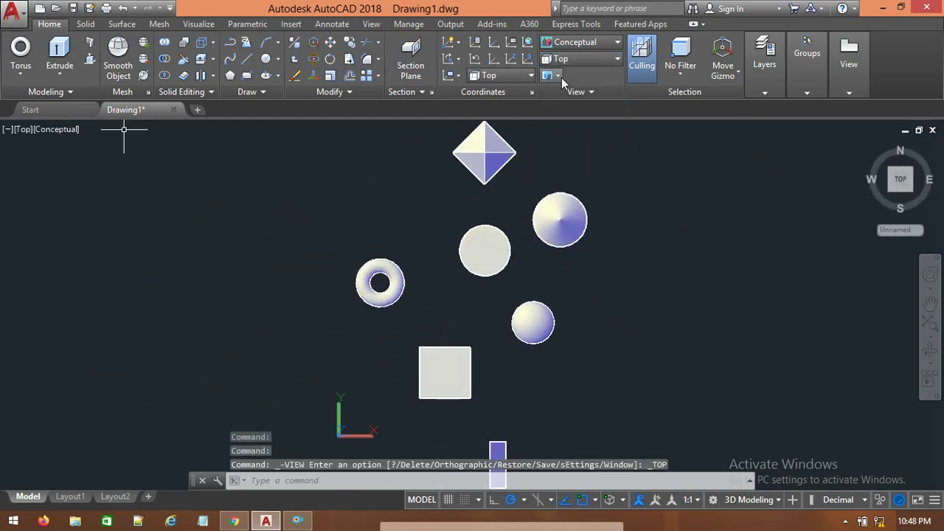
left_click(571, 60)
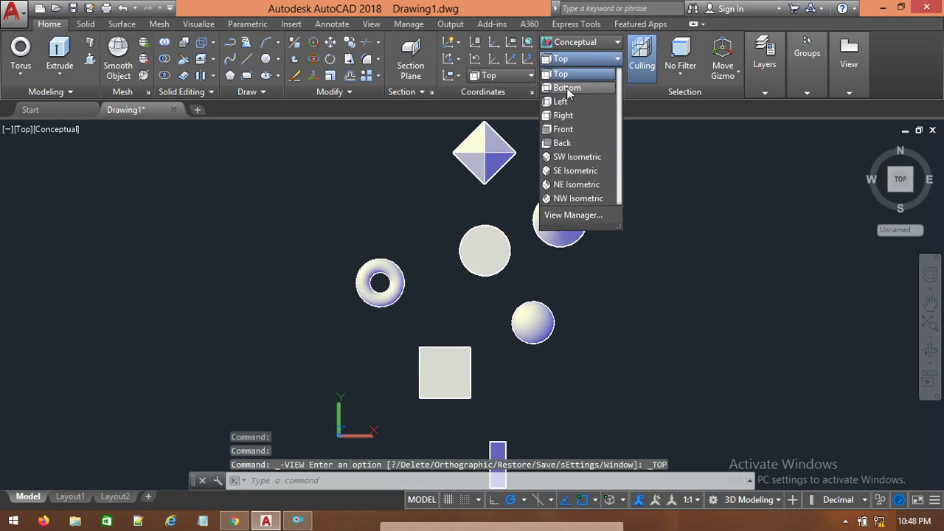
left_click(566, 88)
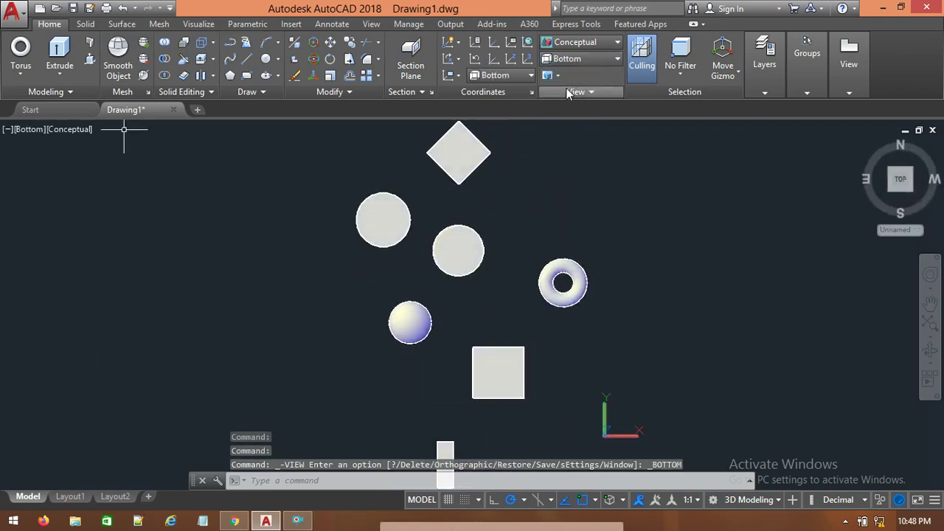
View the solids from the Left preset view and then from the Right preset view.
left_click(578, 65)
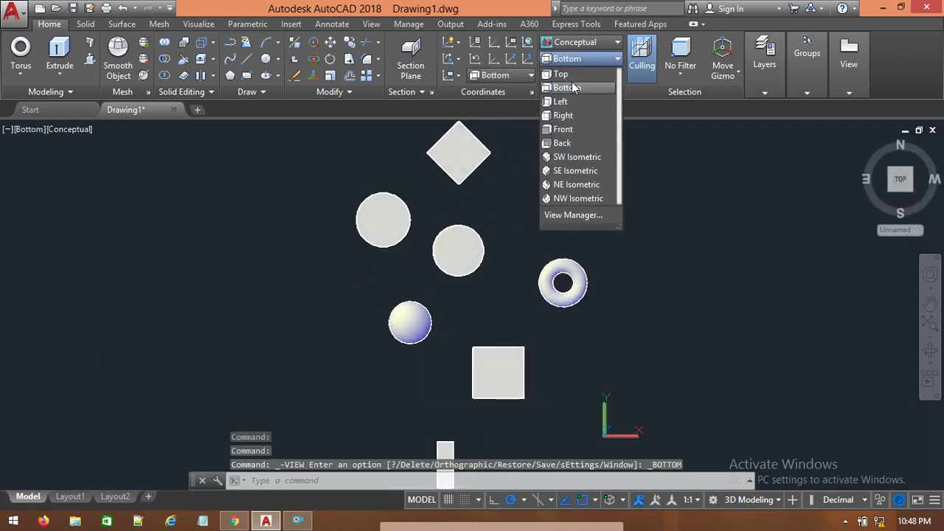
left_click(561, 101)
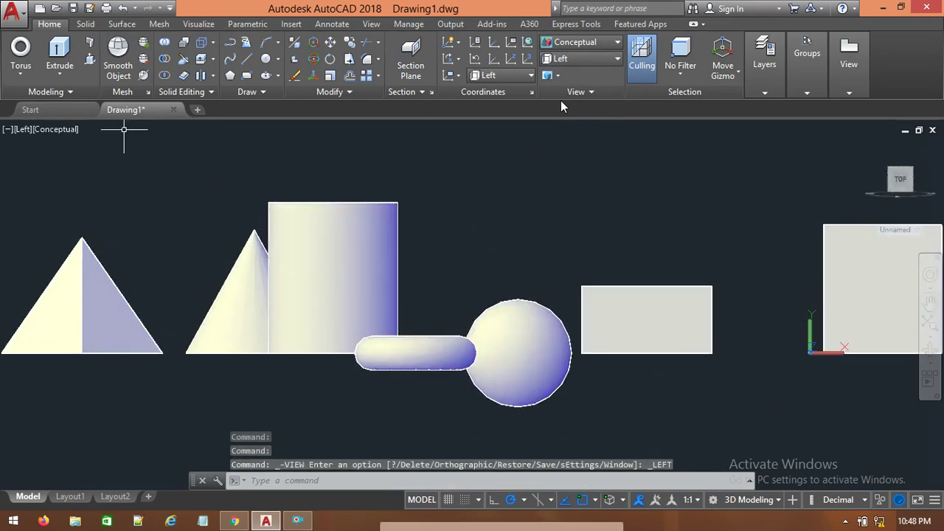
left_click(580, 61)
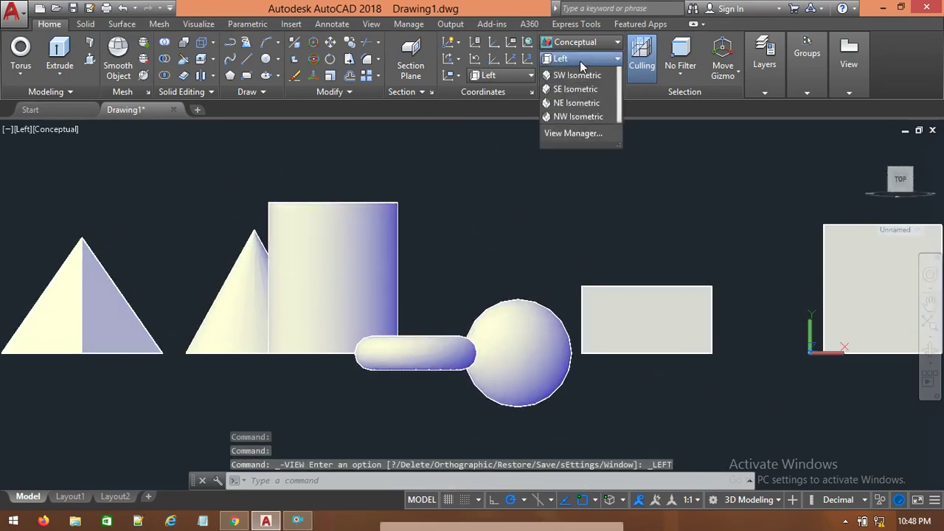
left_click(560, 115)
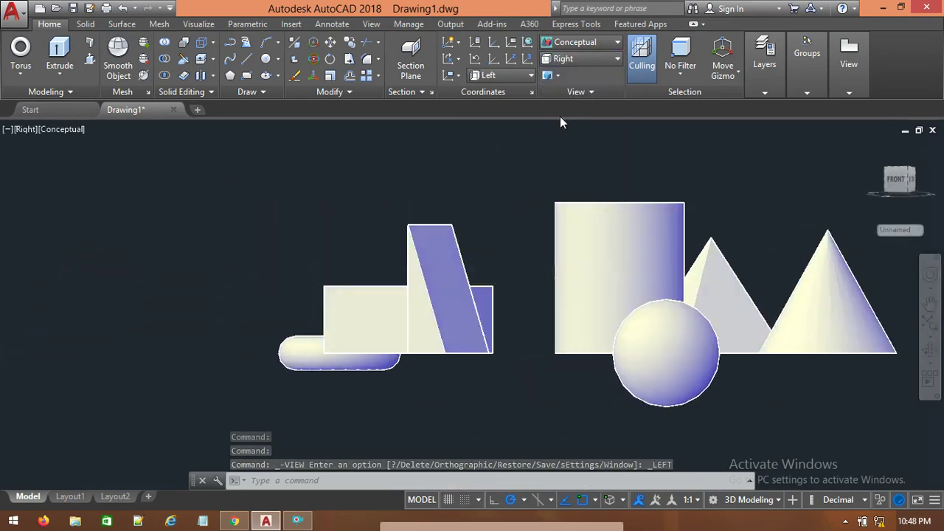
View the solids from the Front preset view, followed by the Back preset view.
left_click(584, 62)
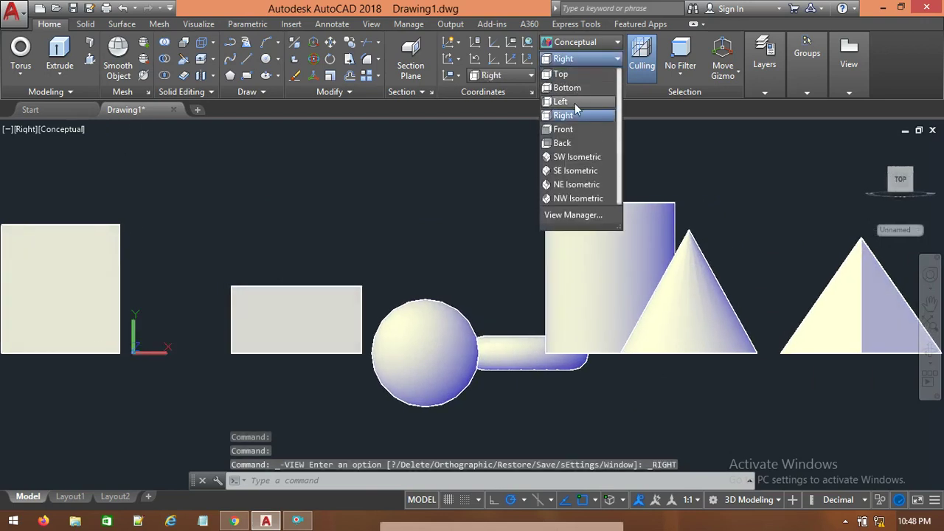
left_click(565, 129)
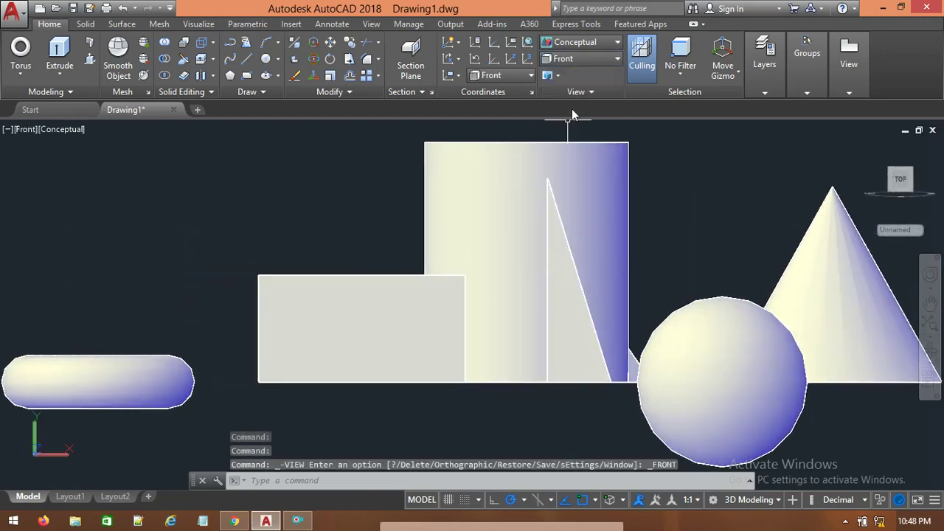
left_click(580, 58)
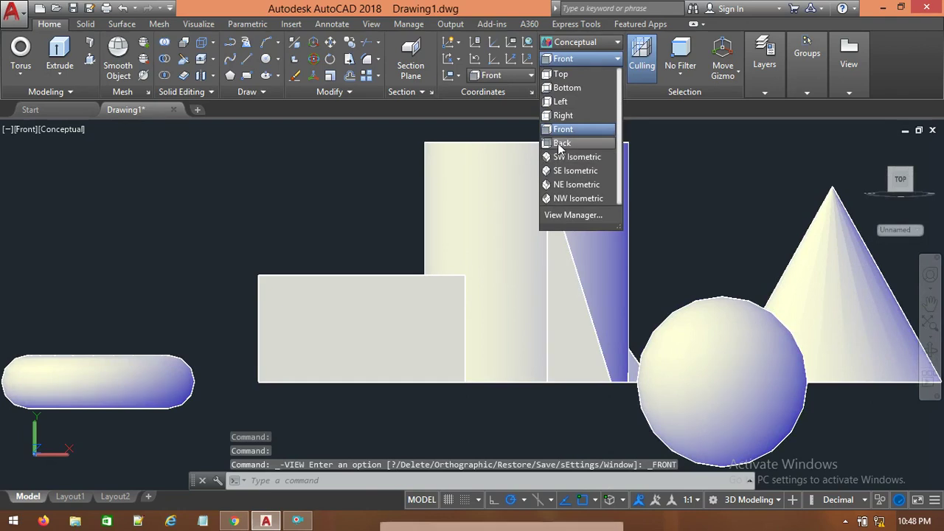
left_click(561, 144)
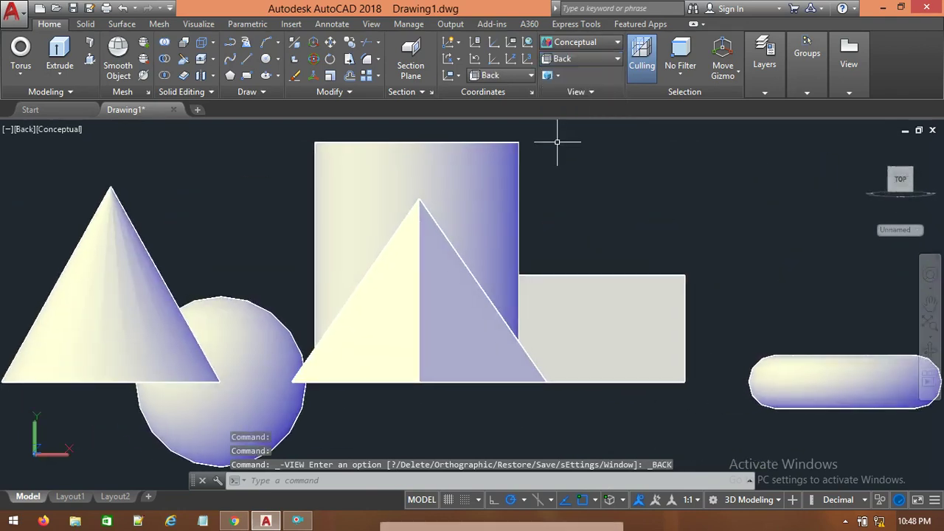
Show the solids in the SW Isometric view, followed by the SE Isometric view.
left_click(589, 60)
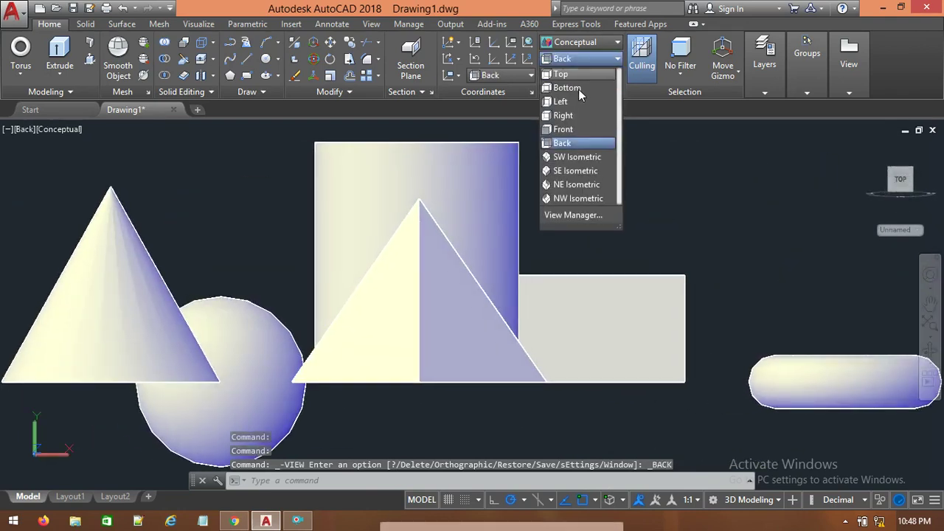
left_click(564, 160)
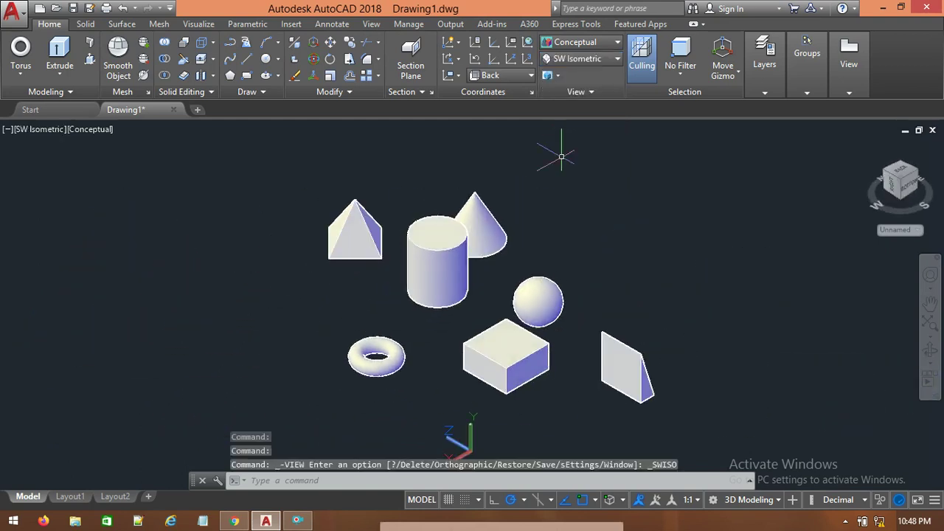
left_click(597, 62)
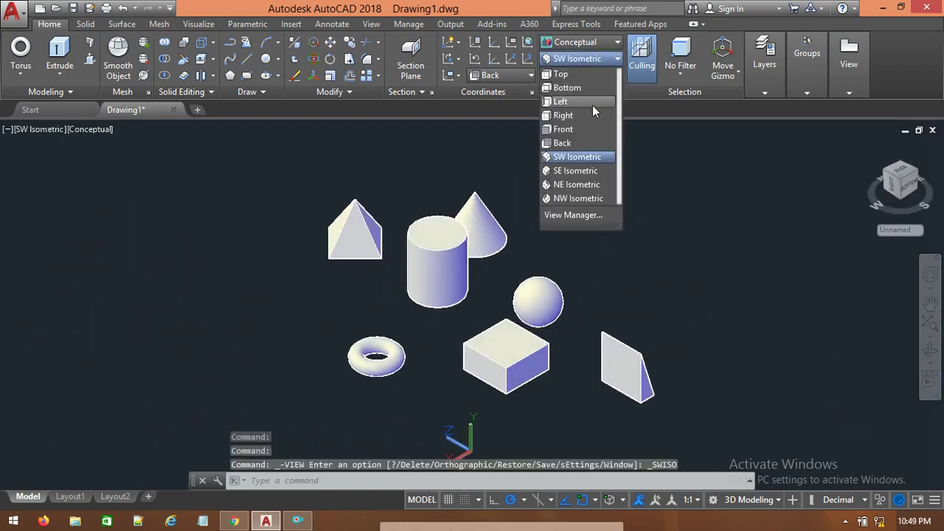
left_click(558, 172)
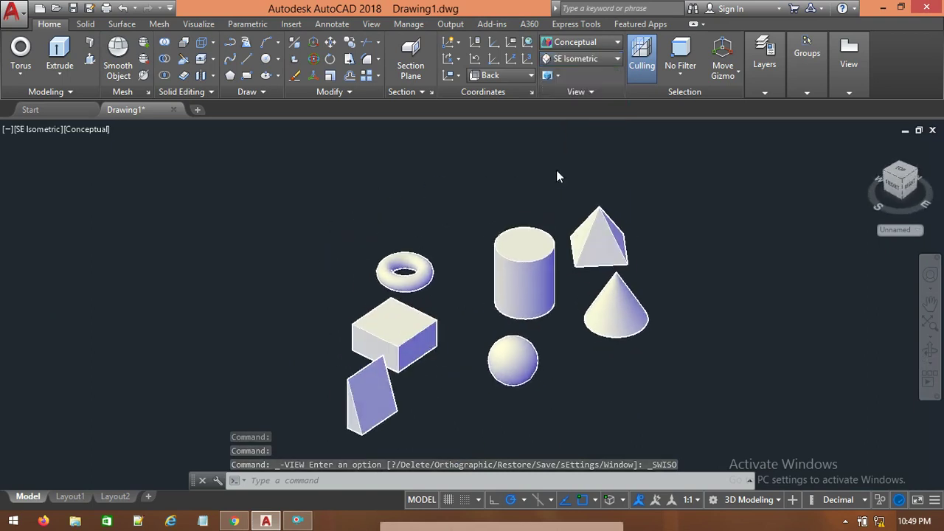
Show the solids in the NE Isometric view, followed by the NW Isometric view.
left_click(590, 65)
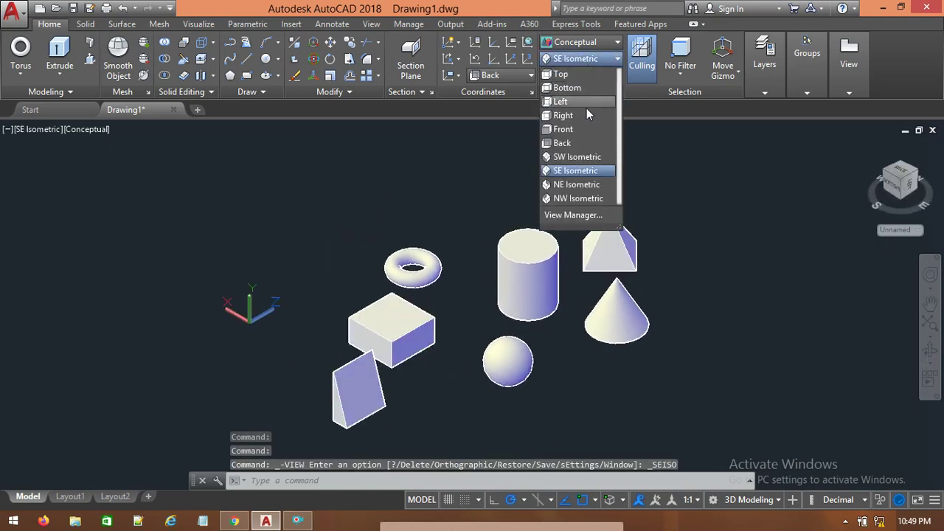
left_click(576, 184)
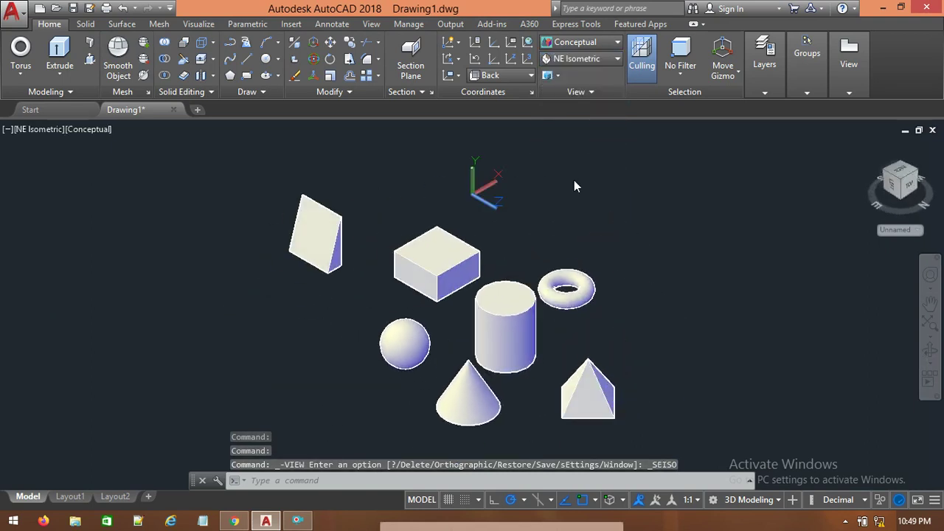
left_click(594, 65)
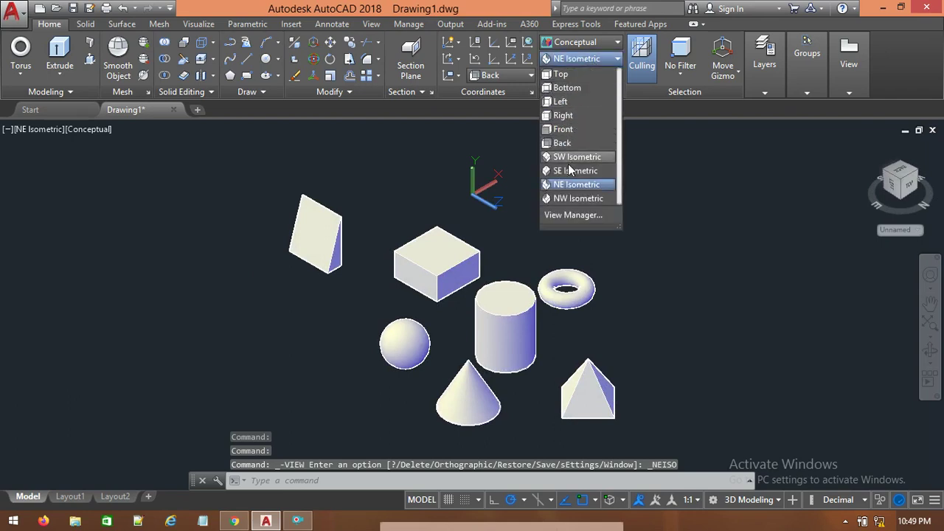
left_click(562, 201)
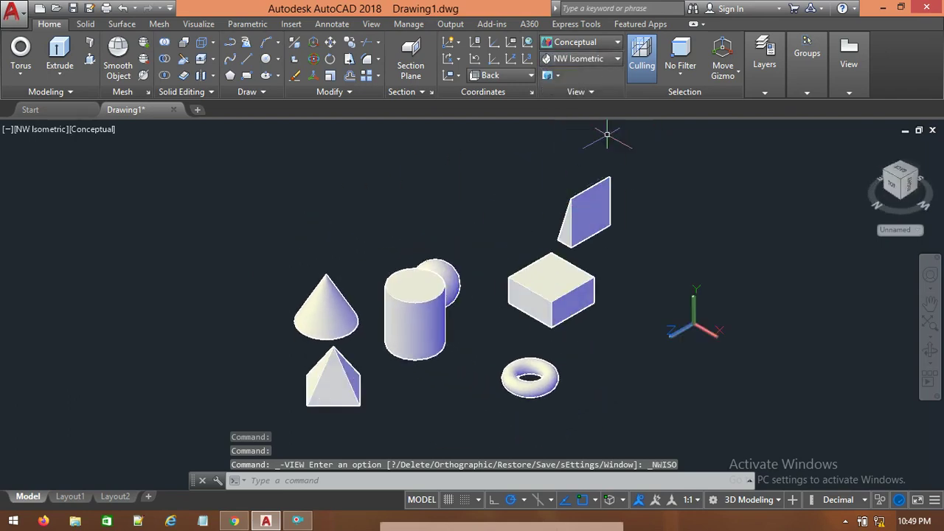
Reorient the model with the ViewCube through its back, isometric, left and right views, finishing in the top view.
left_click(909, 188)
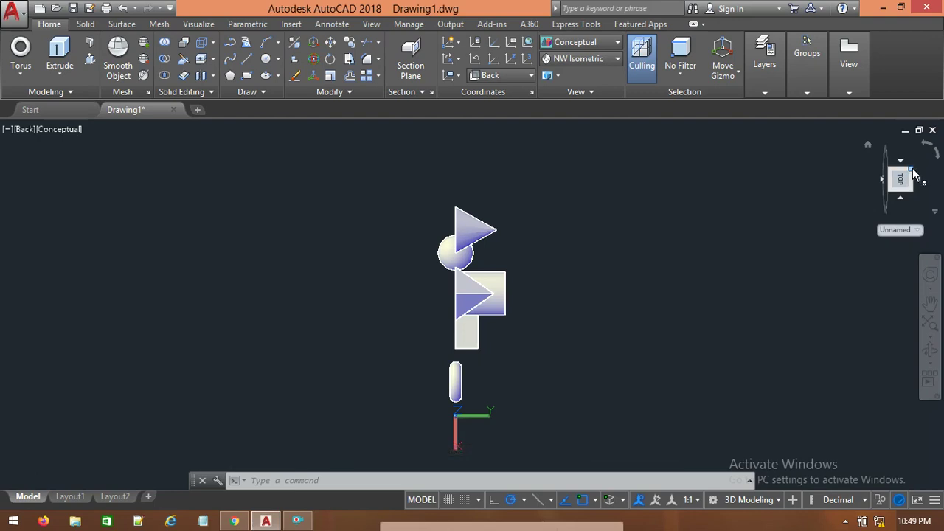
left_click(913, 172)
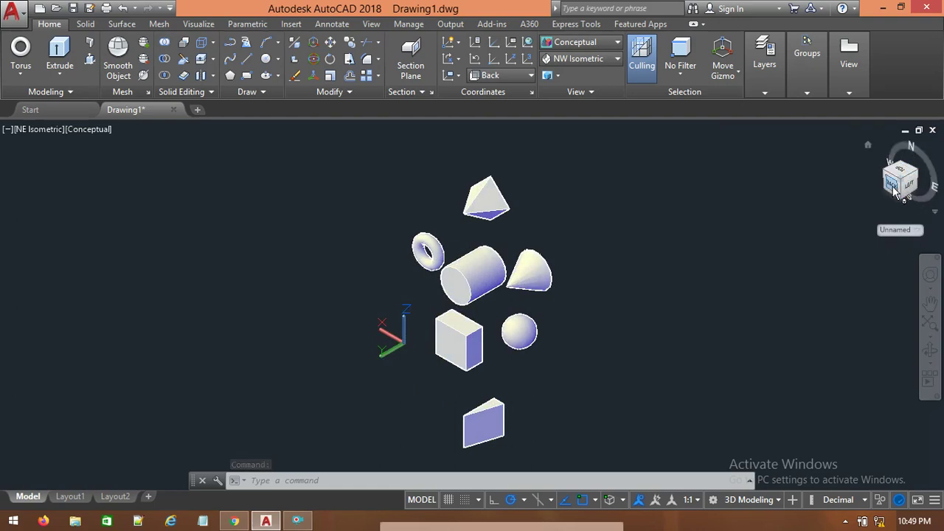
left_click(895, 189)
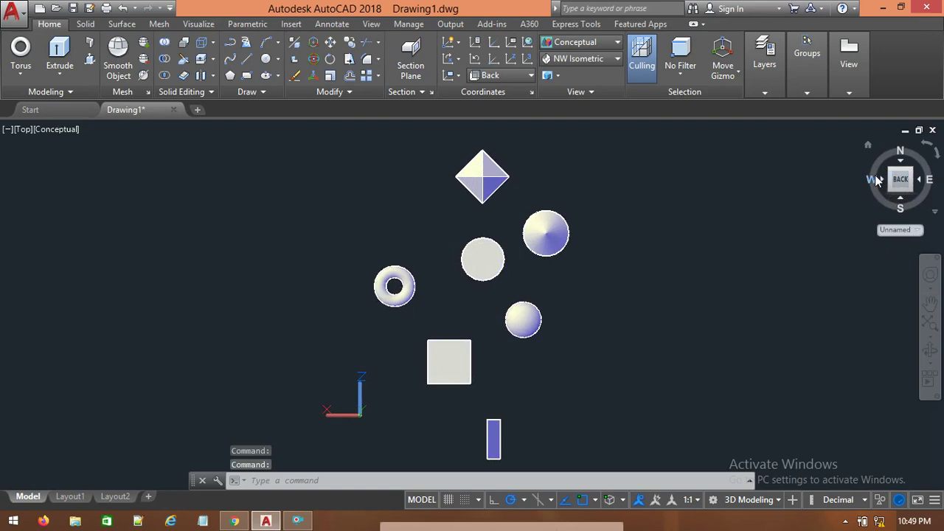
left_click(883, 181)
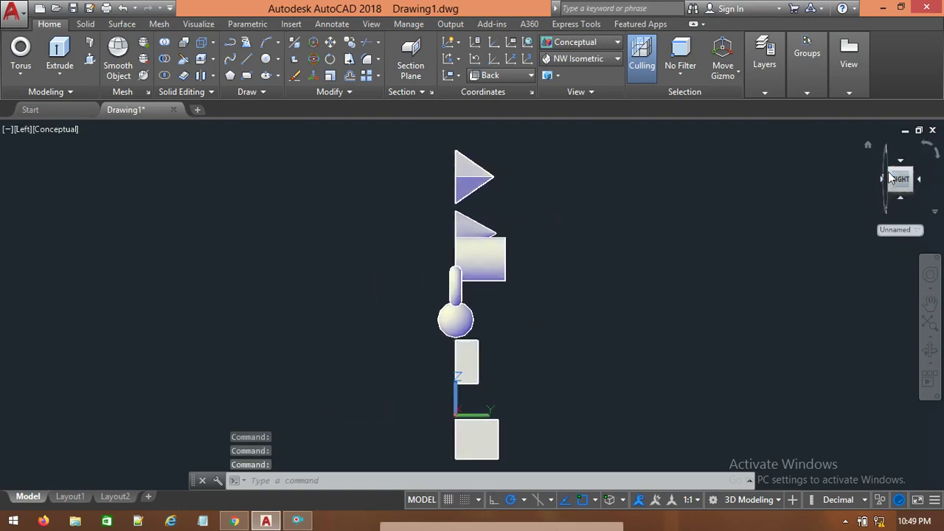
left_click(902, 162)
left_click(902, 163)
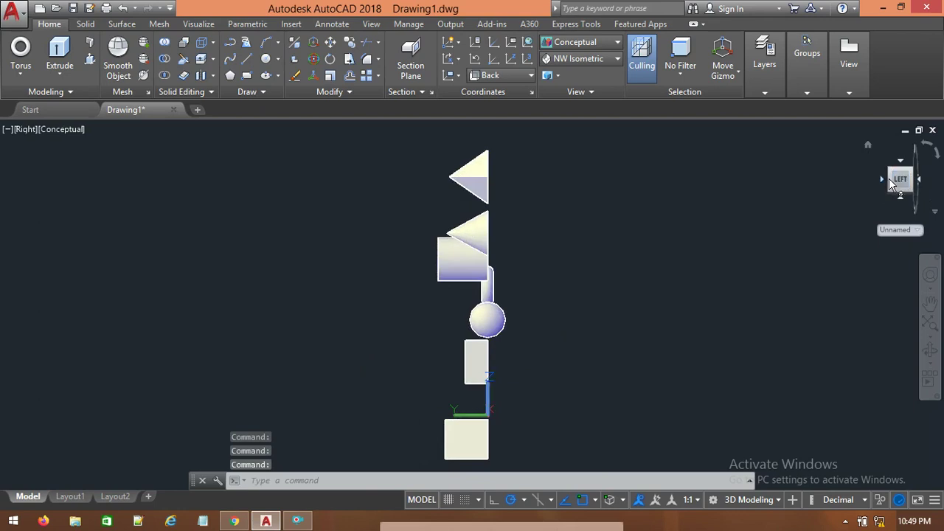
left_click(880, 180)
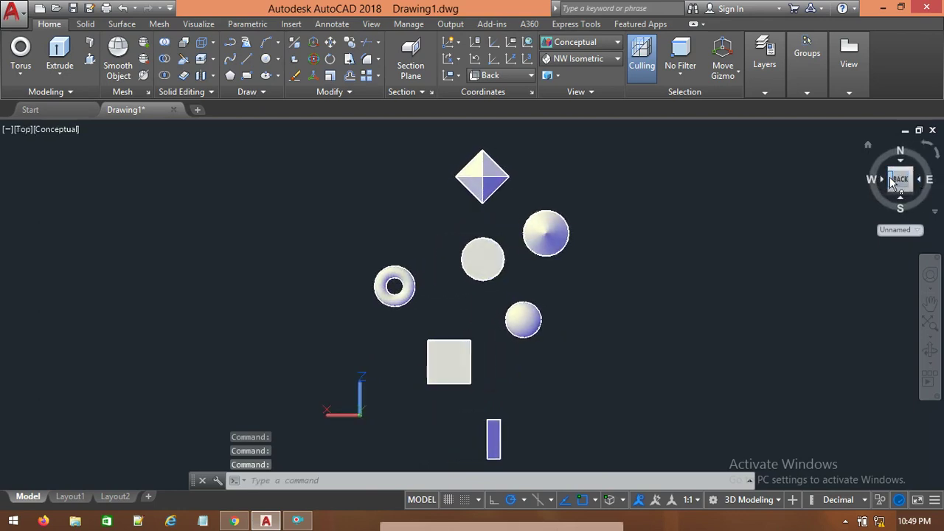
Switch the model to the SE Isometric view and inspect all the solids at closer range.
left_click(598, 62)
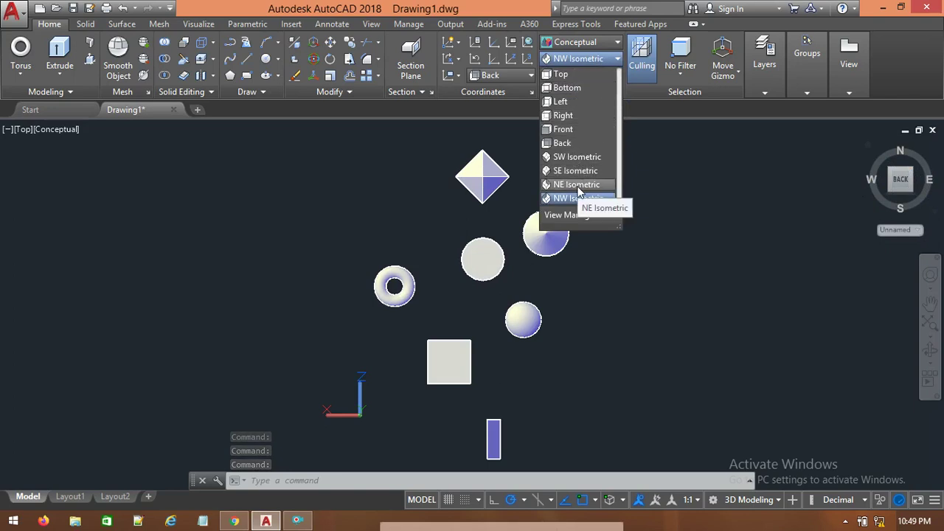
left_click(583, 173)
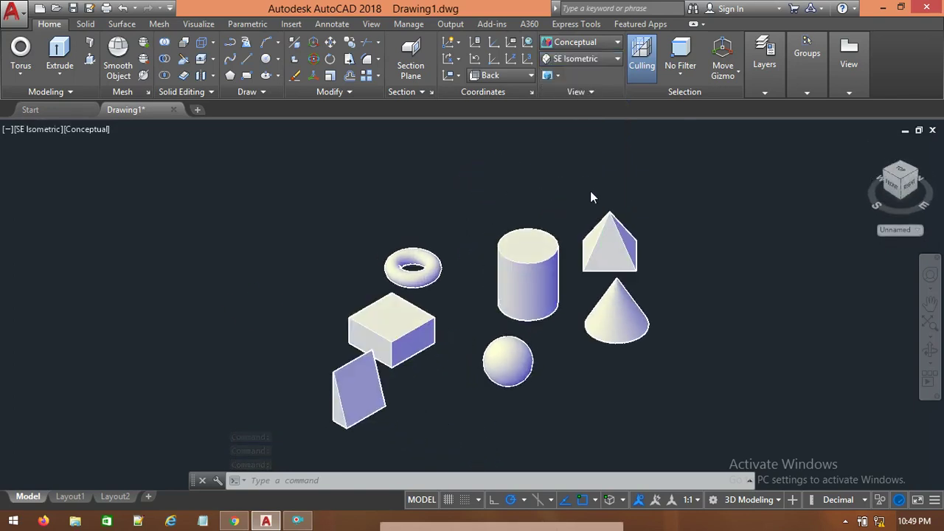
scroll(564, 265, "up", 3)
middle_click_drag(520, 256, 551, 198)
scroll(552, 197, "down", 4)
scroll(553, 211, "up", 3)
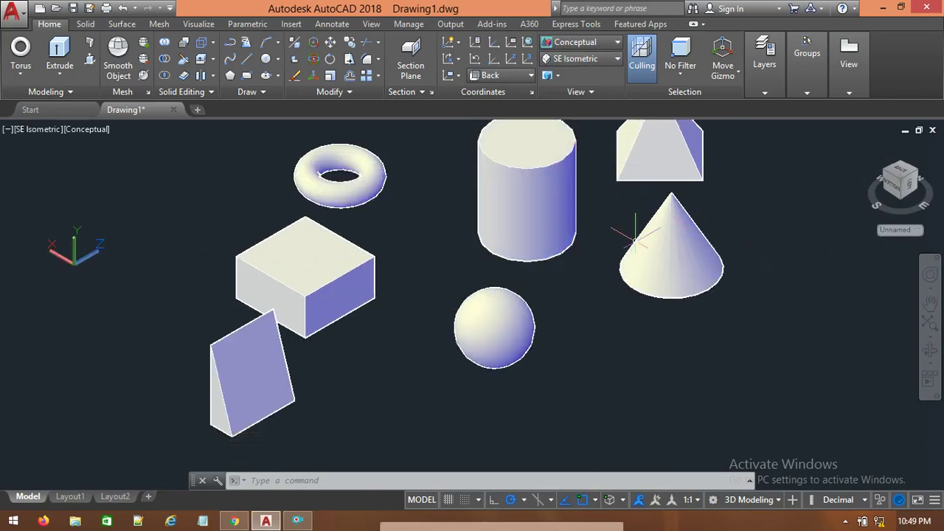
scroll(655, 264, "down", 3)
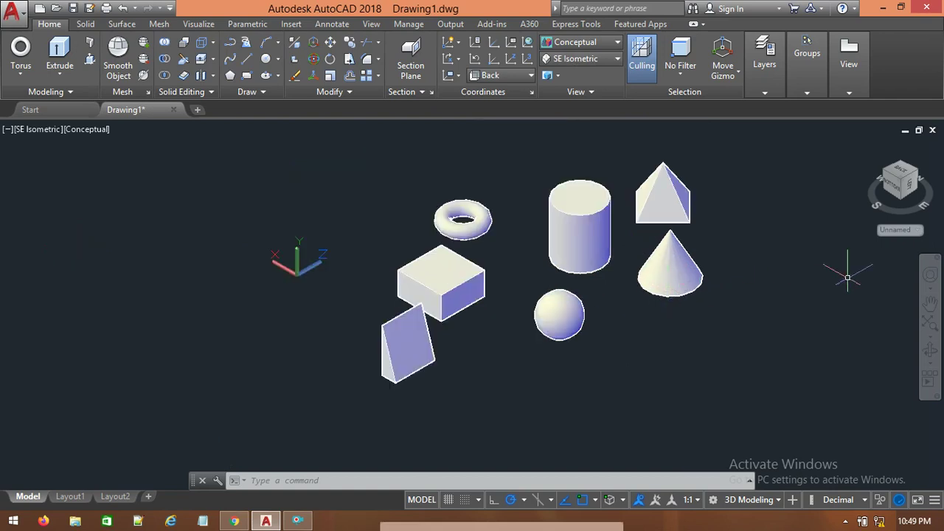
scroll(646, 293, "up", 3)
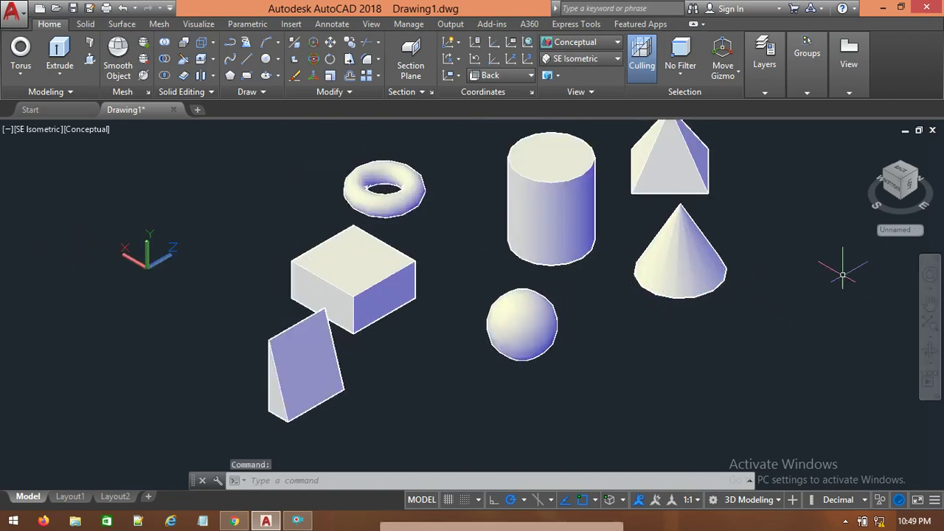
middle_click_drag(730, 242, 642, 264)
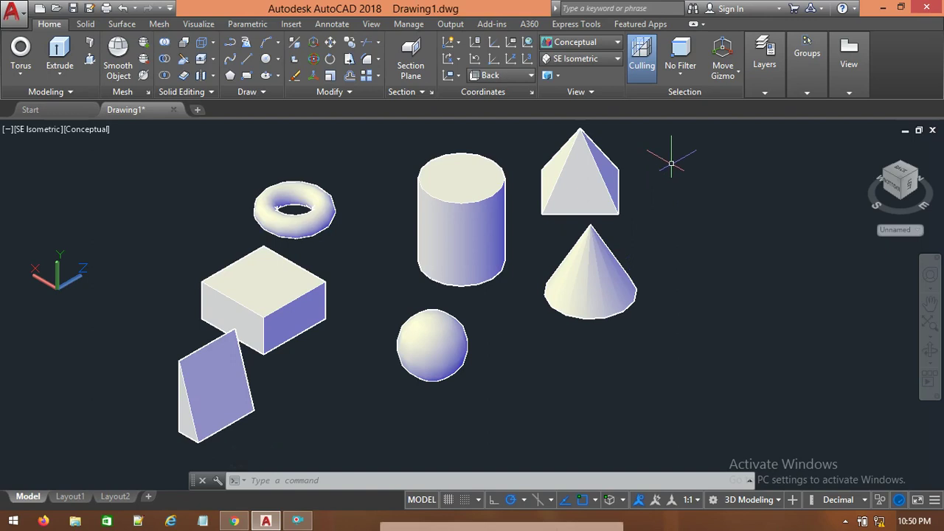
Undo the recent zoom, pan, ViewCube and preset view changes back to the NE Isometric view.
left_click(462, 238)
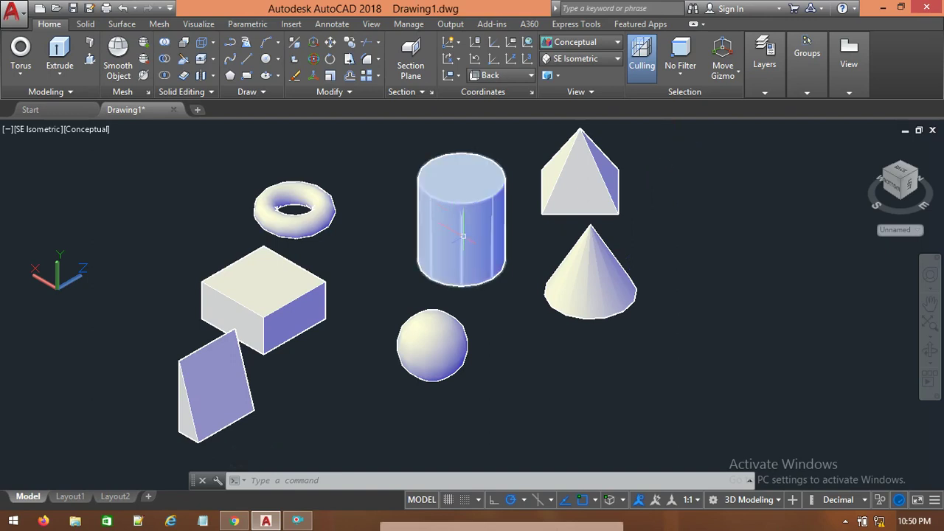
key("ctrl+z")
key("ctrl+z")
key("ctrl+z")
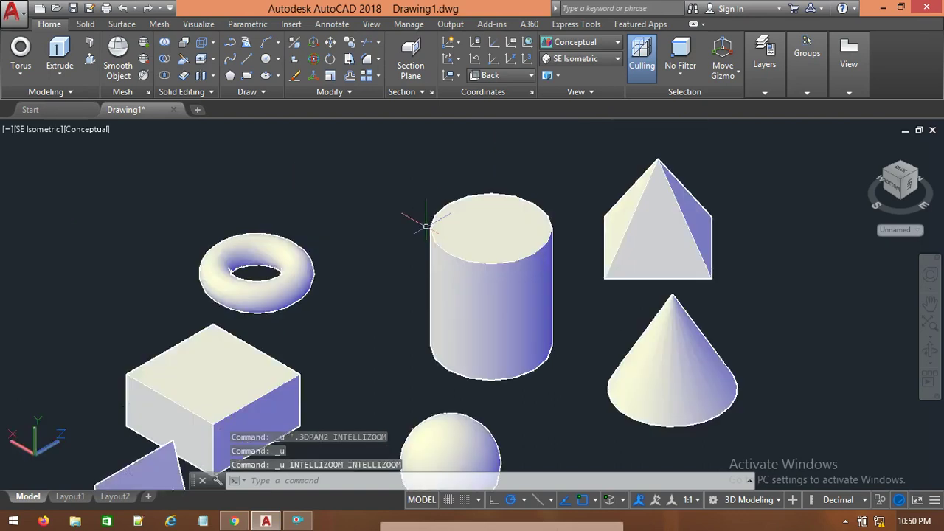
key("ctrl+z")
key("ctrl+z")
key("ctrl+z")
key("ctrl+z")
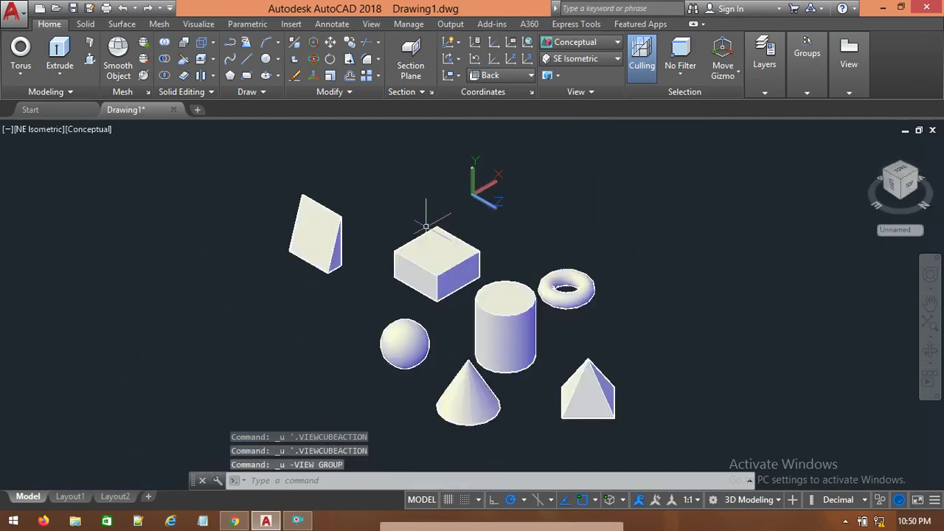
Undo the last two preset view changes and set the model to the SE Isometric view.
key("ctrl+z")
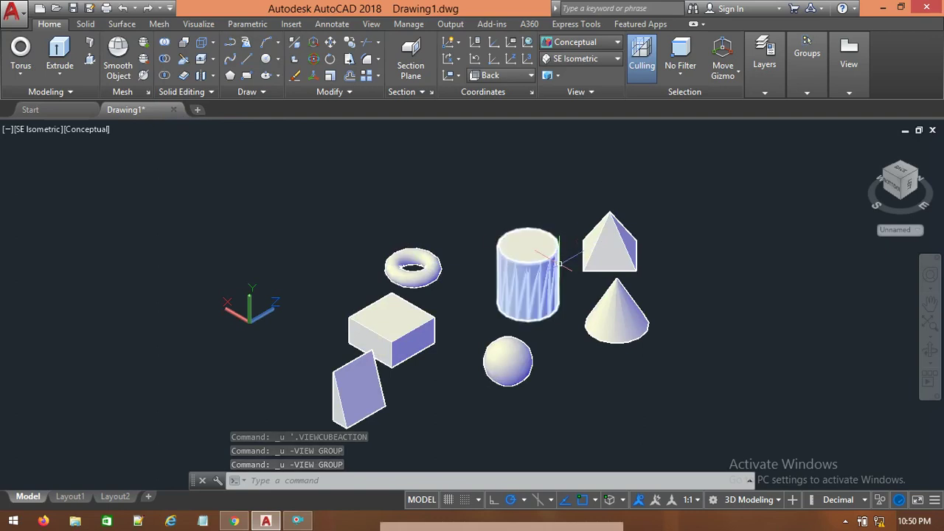
key("ctrl+z")
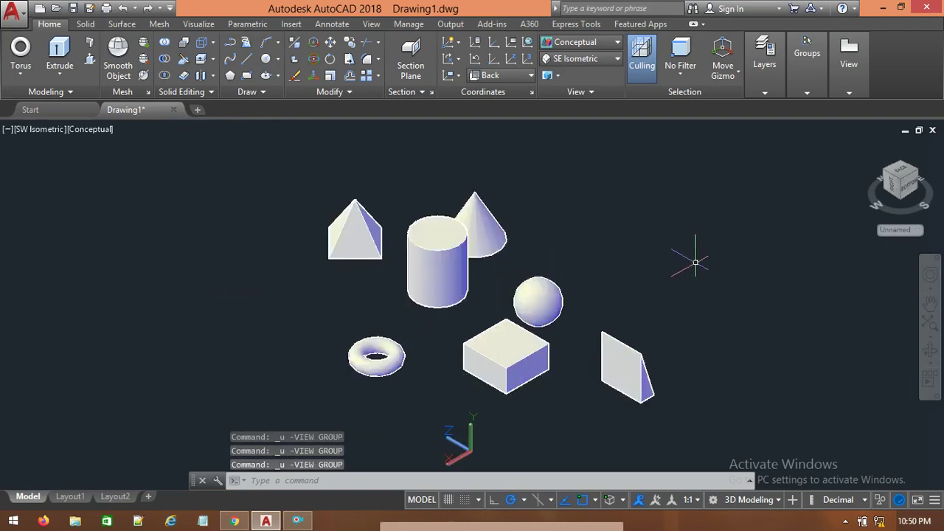
left_click(588, 62)
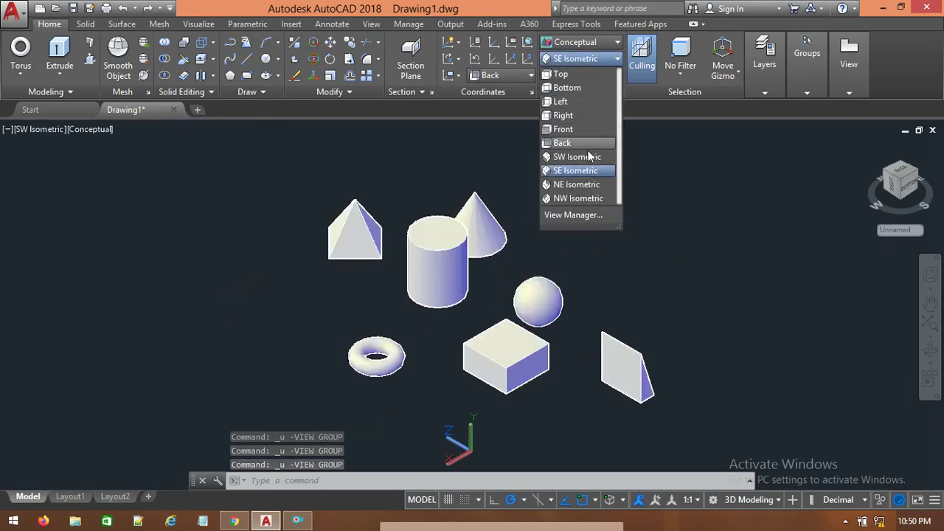
left_click(582, 171)
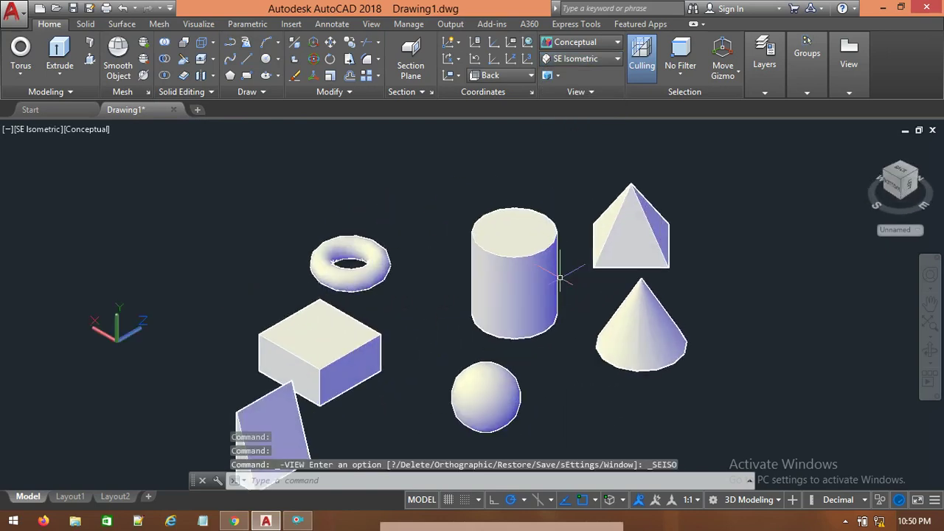
Delete all the solid primitives from the drawing.
key("ctrl+a")
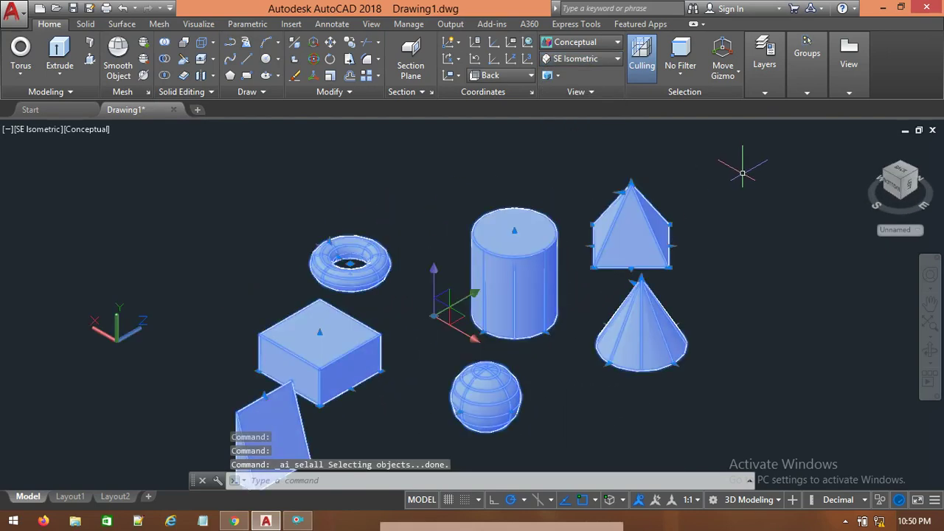
key("Delete")
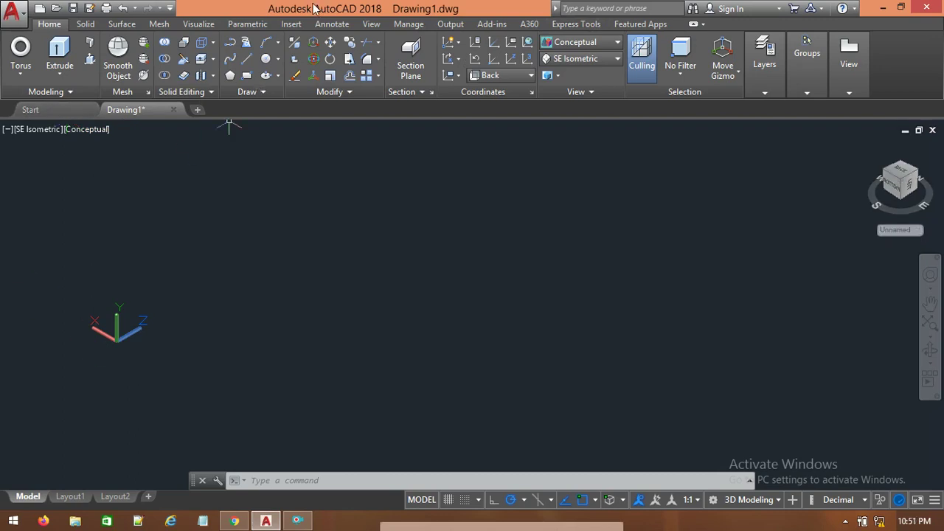
Abandon a rectangle started in the isometric view and switch the model to the Top view.
left_click(247, 76)
left_click(306, 222)
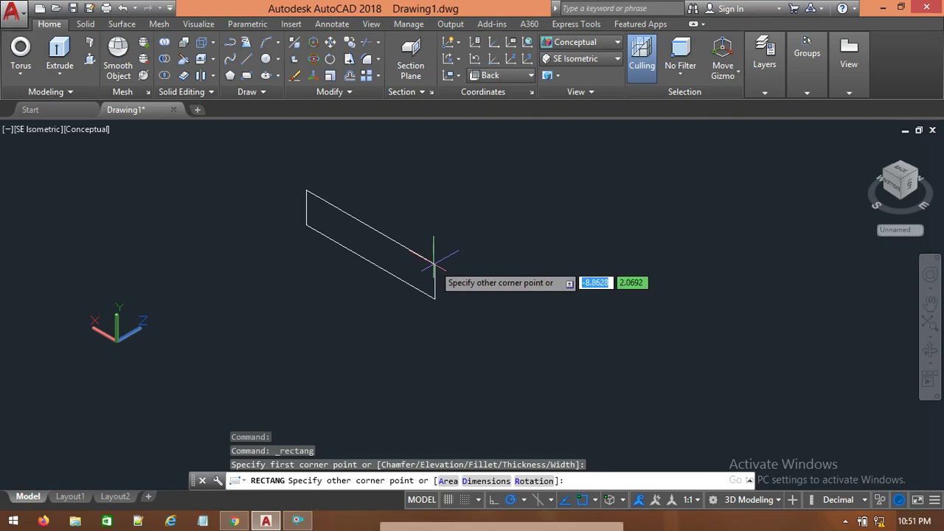
left_click(583, 40)
left_click(577, 42)
left_click(575, 59)
left_click(572, 74)
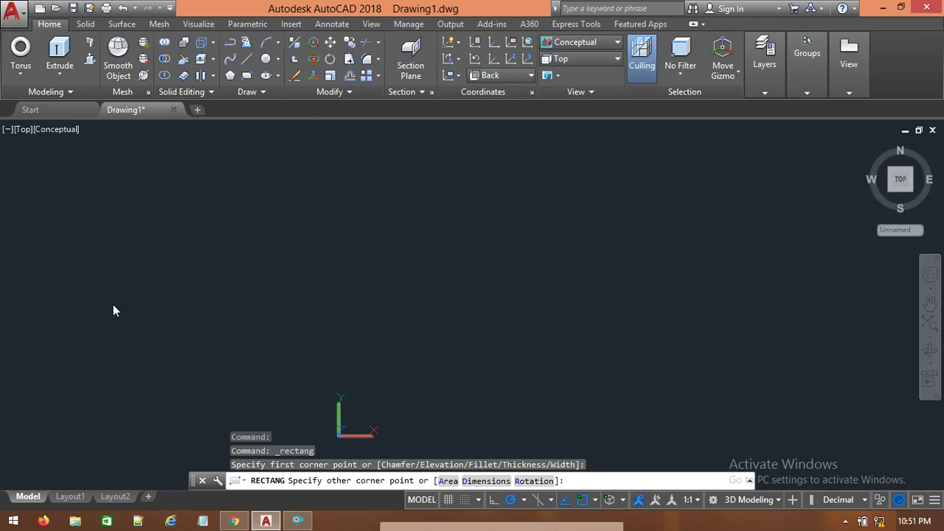
mouse_move(389, 323)
middle_mouse_down()
mouse_move(162, 297)
mouse_move(141, 344)
mouse_move(110, 337)
middle_mouse_up()
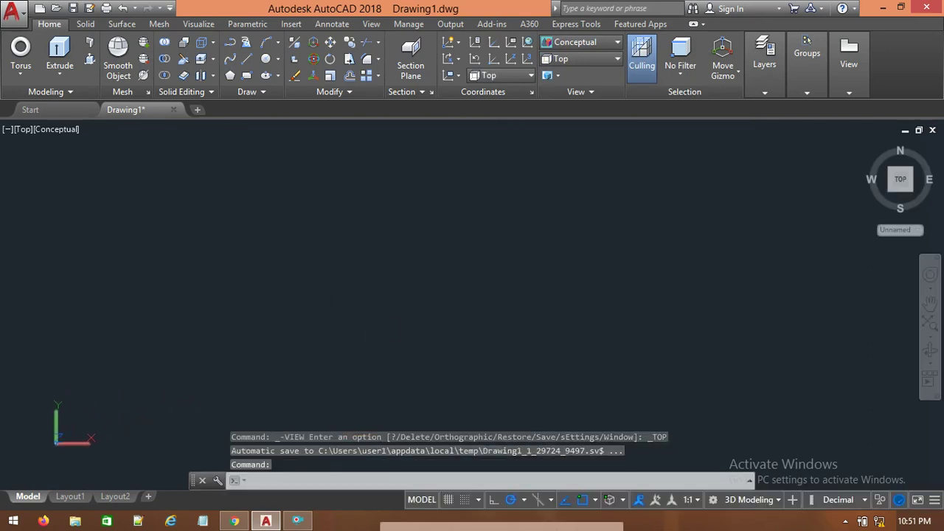
Draw a long horizontal rectangle by two opposite corners in the Top view.
left_click(246, 75)
left_click(336, 242)
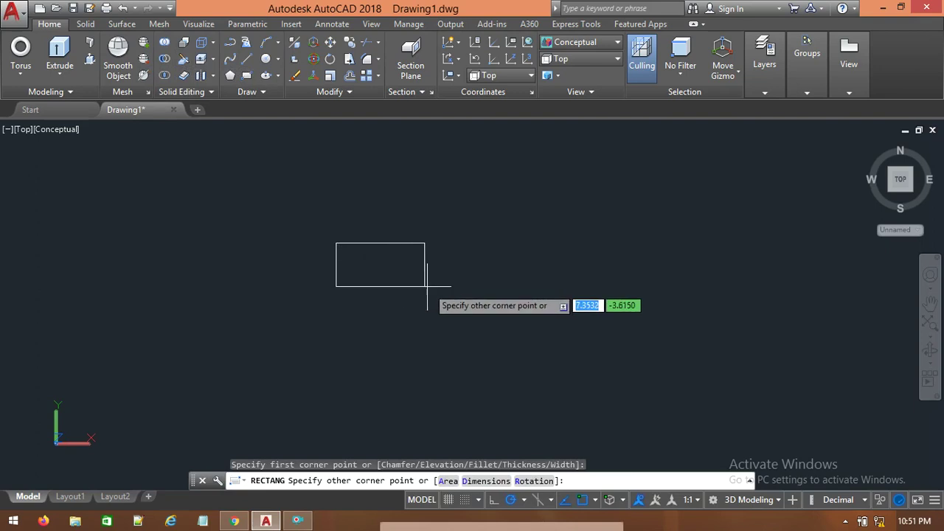
left_click(513, 287)
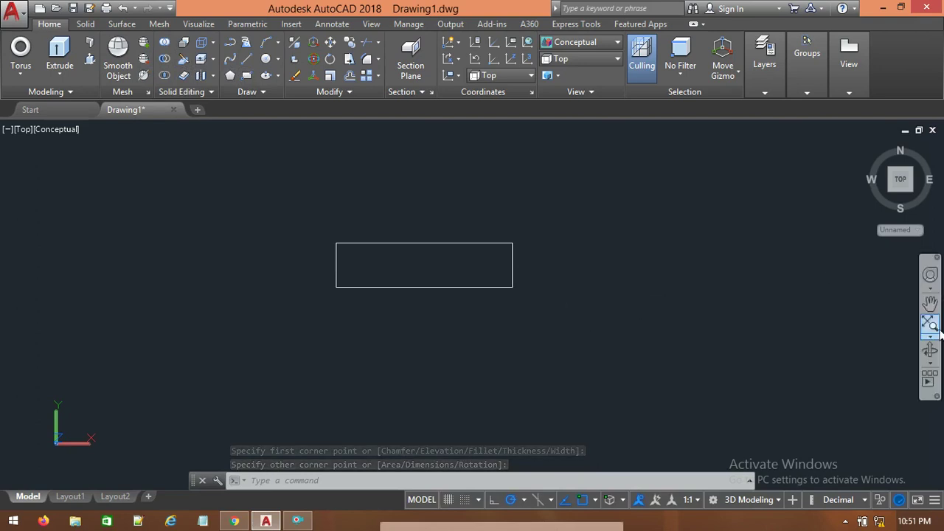
Extrude the rectangle upward into a solid box about 7.4 units high.
left_click(930, 353)
left_click_drag(749, 352, 724, 265)
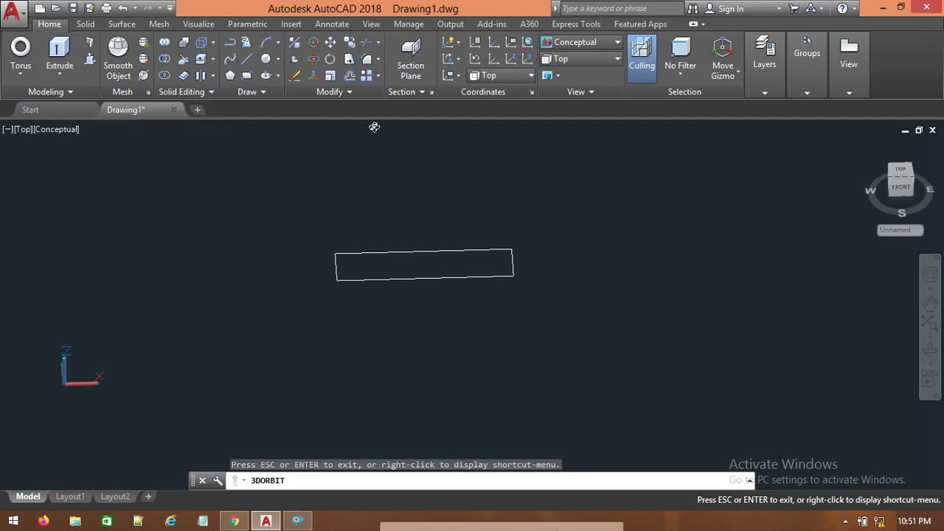
left_click(65, 49)
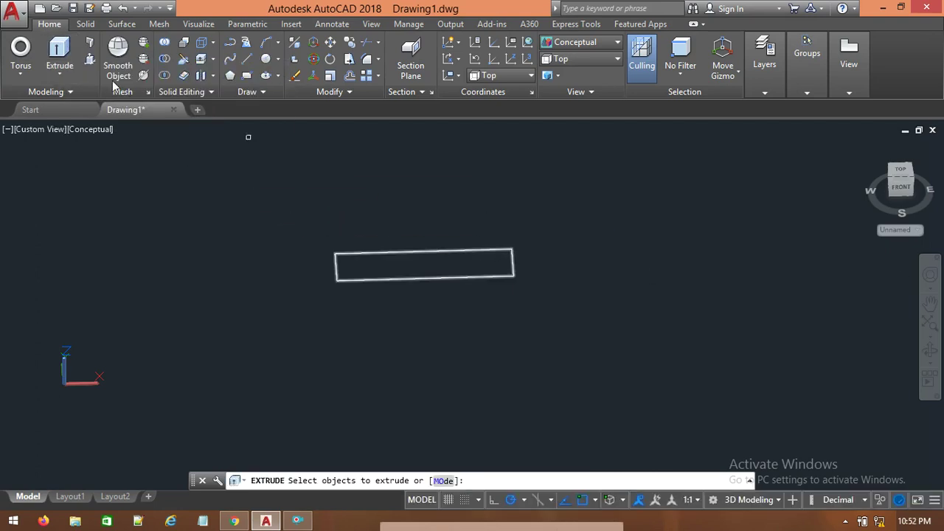
left_click(65, 48)
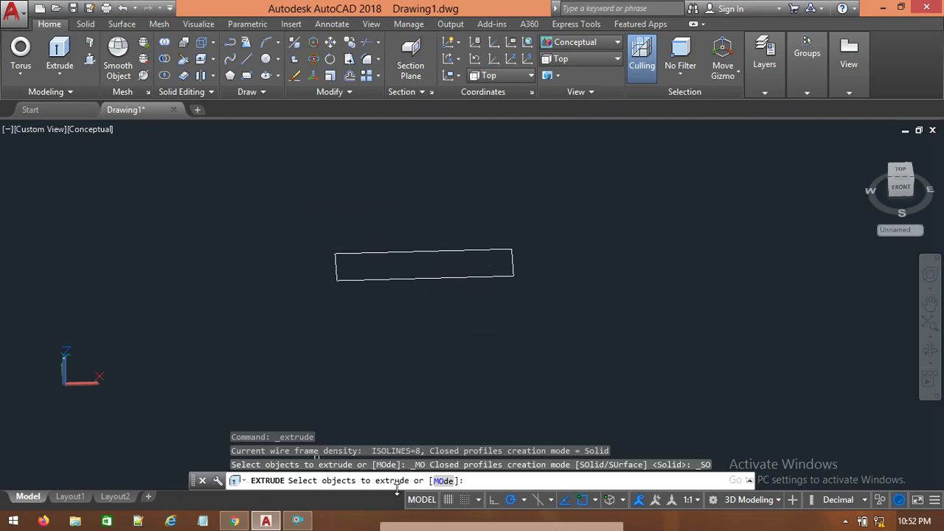
left_click(448, 276)
right_click(450, 284)
left_click(478, 286)
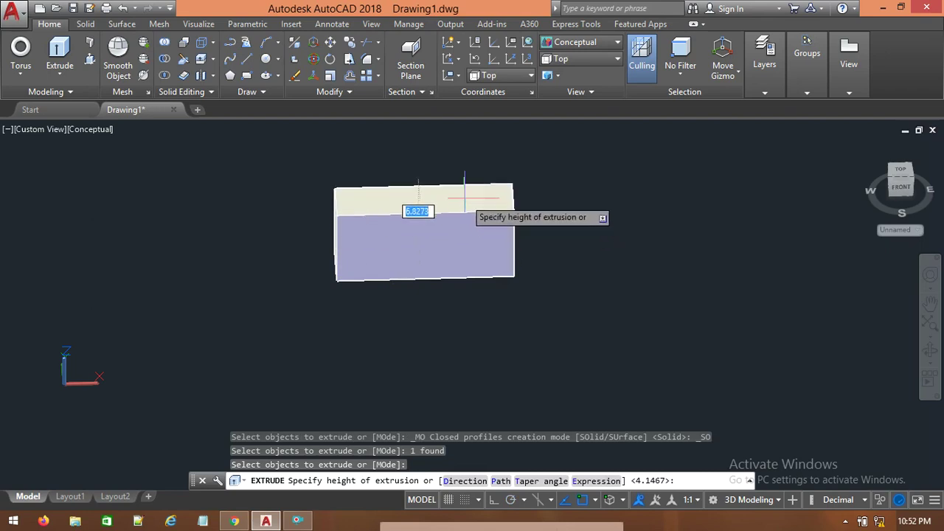
left_click(464, 193)
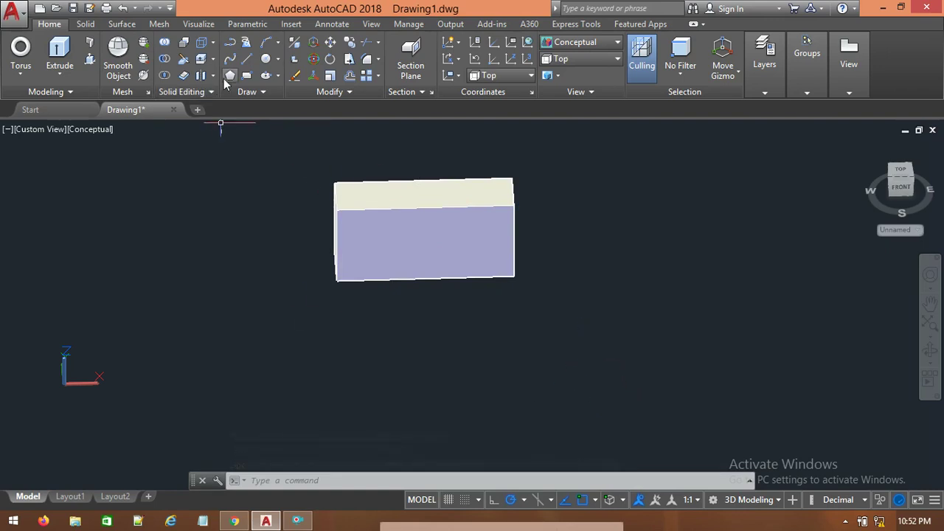
Draw a single slightly slanted line to the right of the extruded box.
left_click(248, 62)
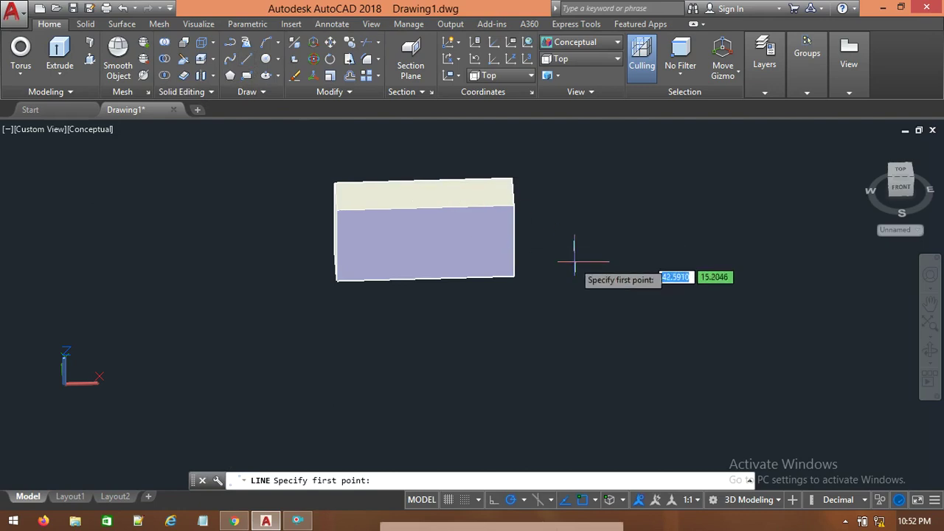
left_click(585, 287)
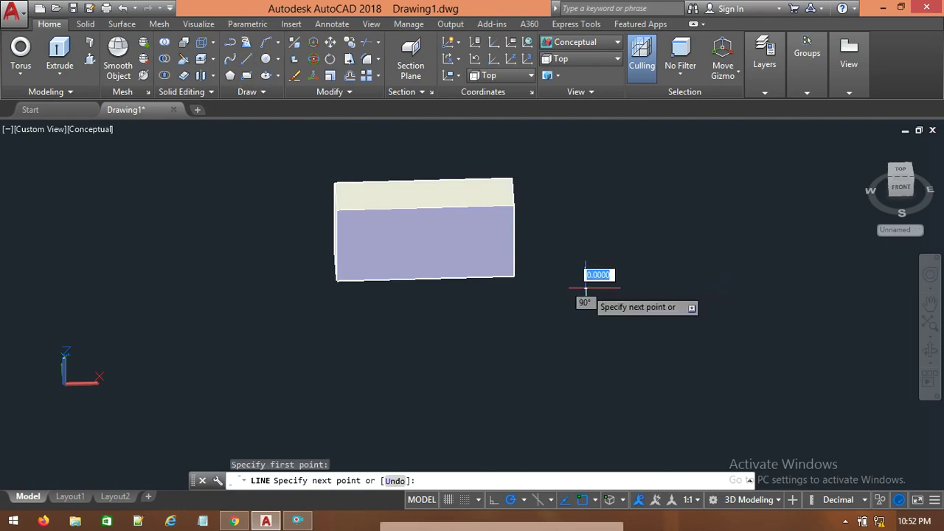
left_click(727, 271)
key("Escape")
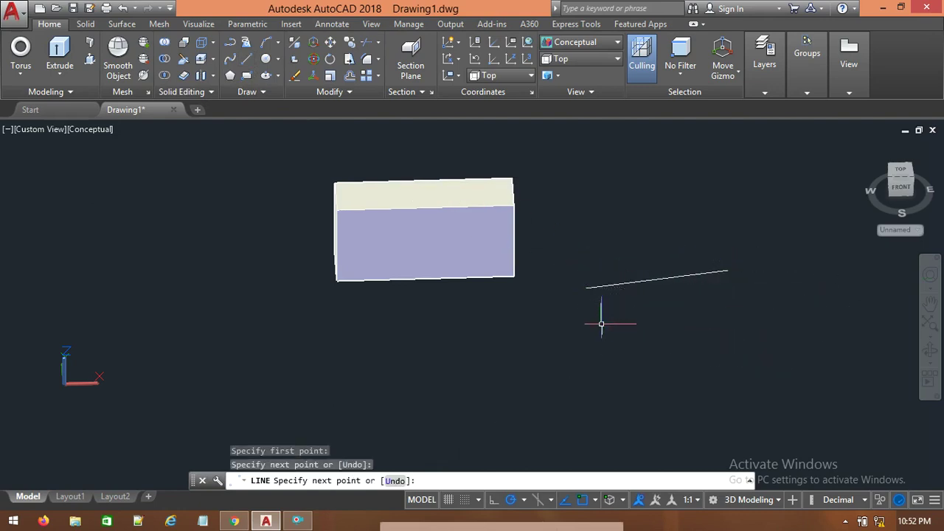
Extrude the slanted line upward about 8.34 units into a flat upright surface.
left_click(66, 56)
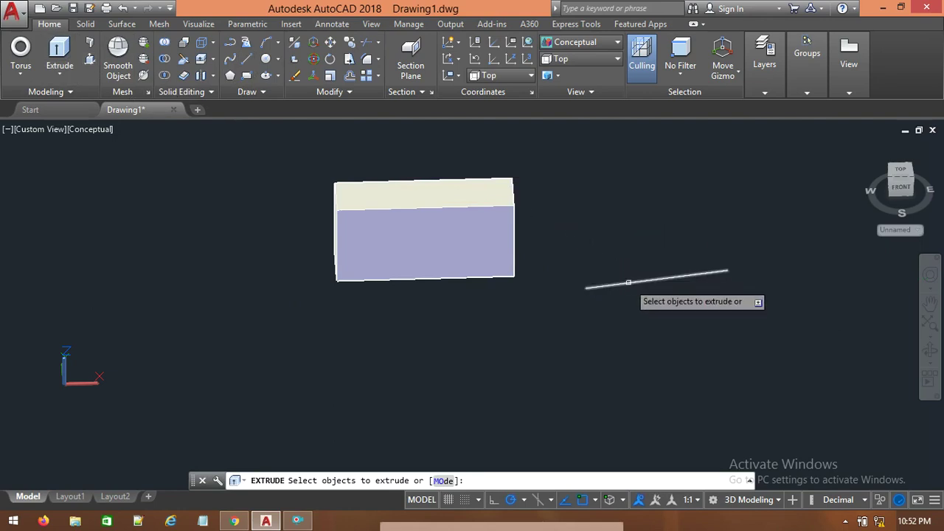
left_click(628, 283)
right_click(628, 282)
left_click(655, 295)
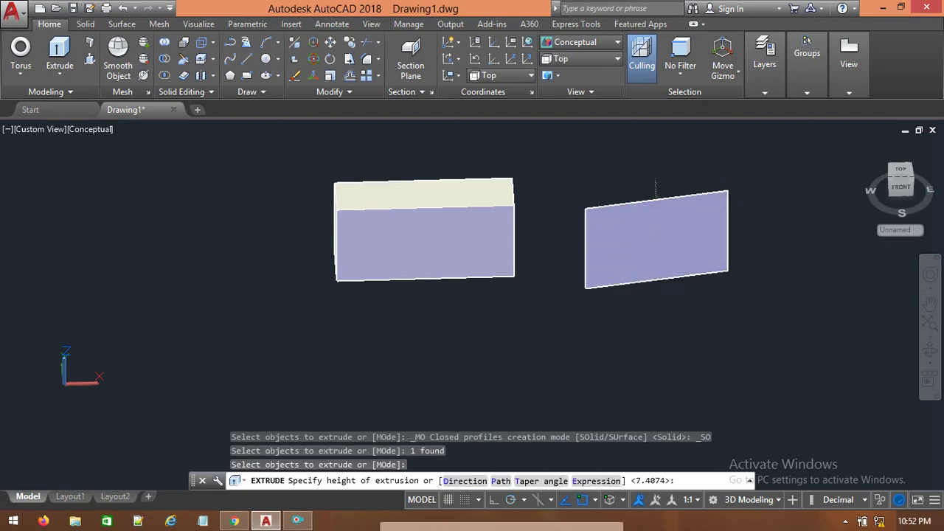
left_click(655, 184)
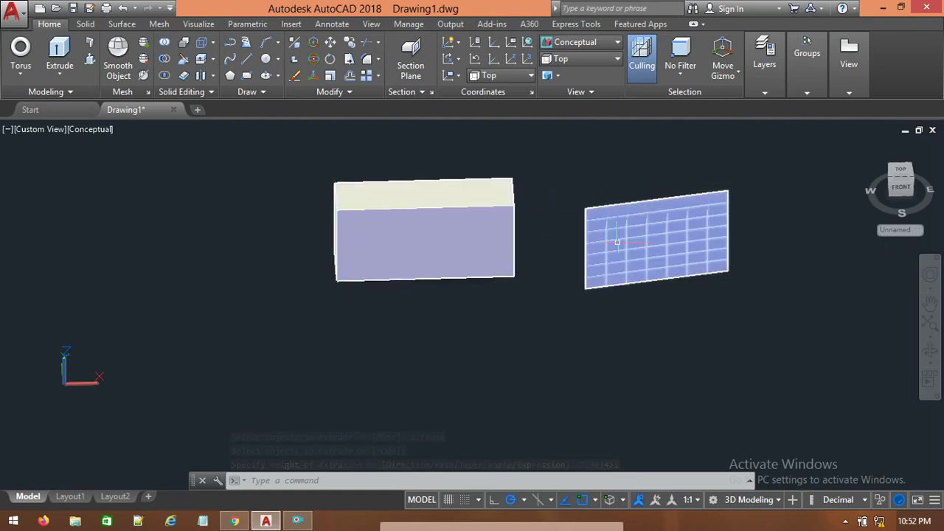
left_click(931, 352)
left_click_drag(604, 335, 585, 327)
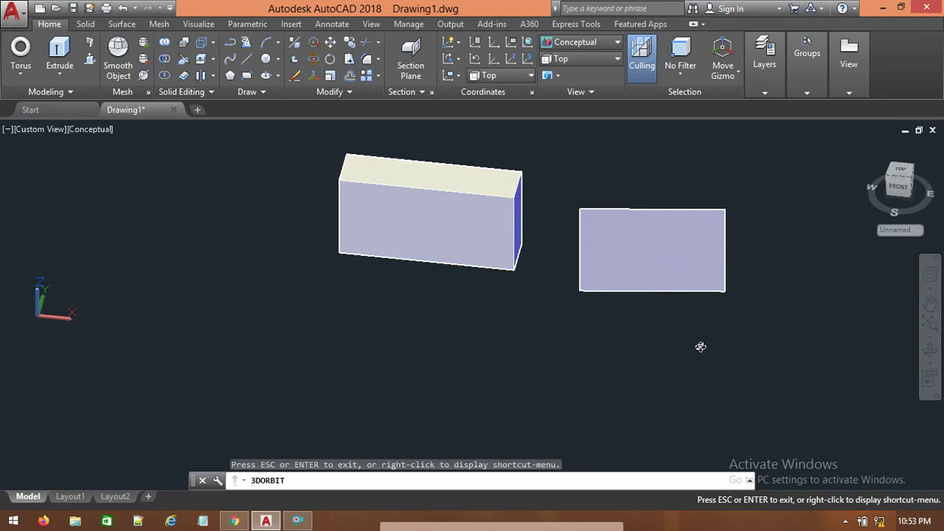
left_click_drag(727, 305, 671, 342)
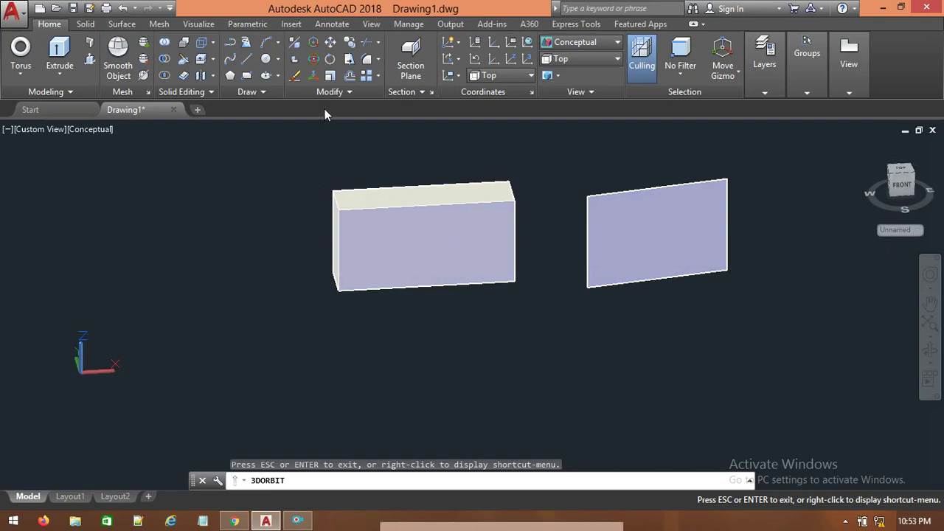
Return to the Top view and draw a vertical line to the left of the box.
left_click(248, 64)
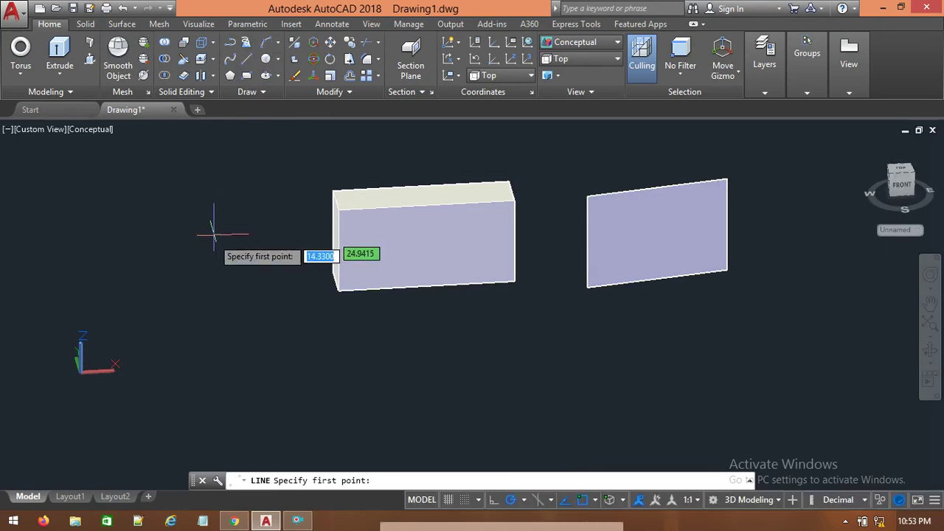
left_click(205, 233)
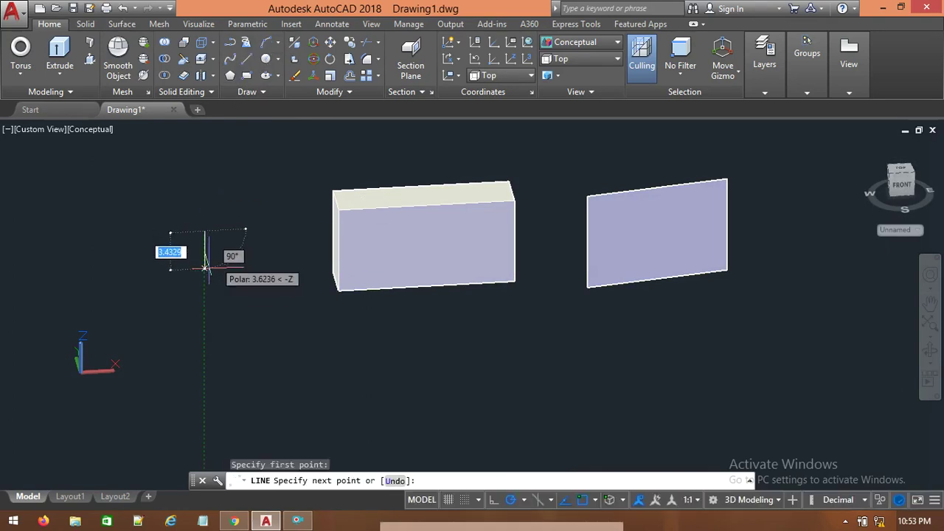
left_click(574, 59)
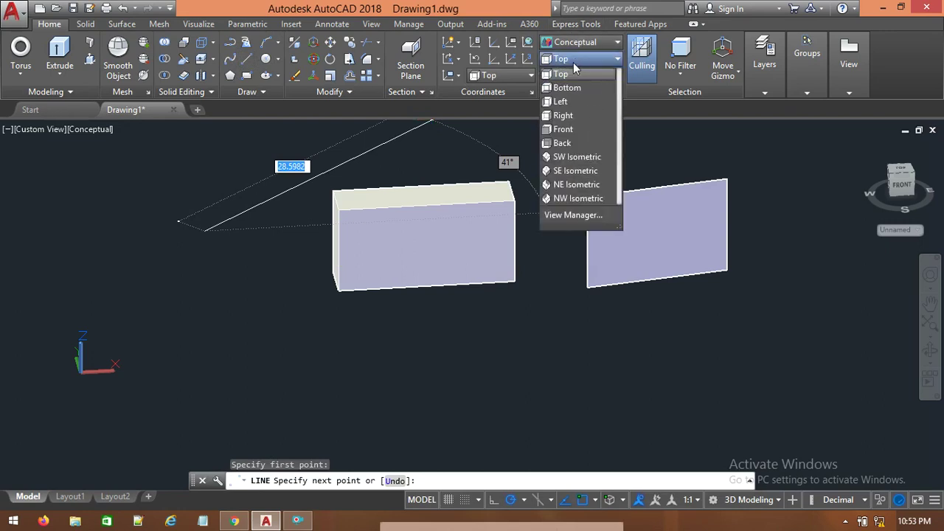
left_click(573, 64)
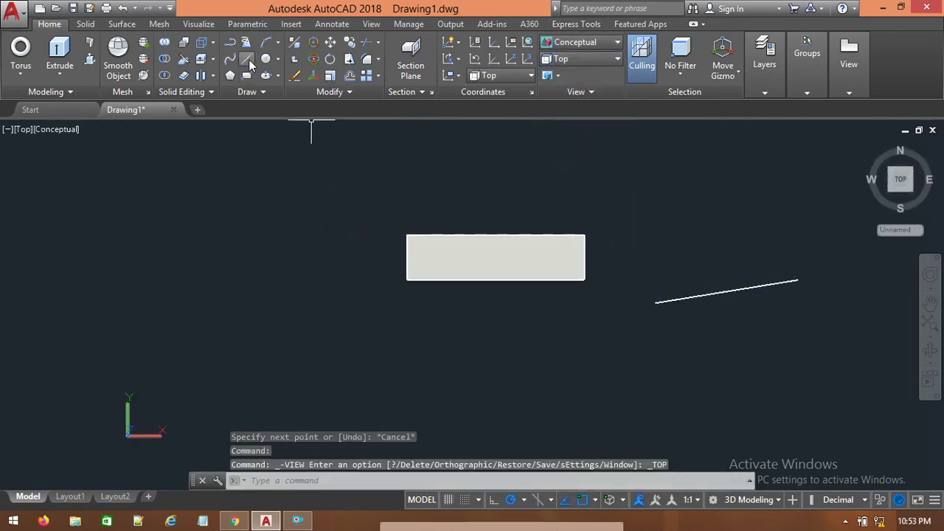
left_click(248, 60)
left_click(238, 242)
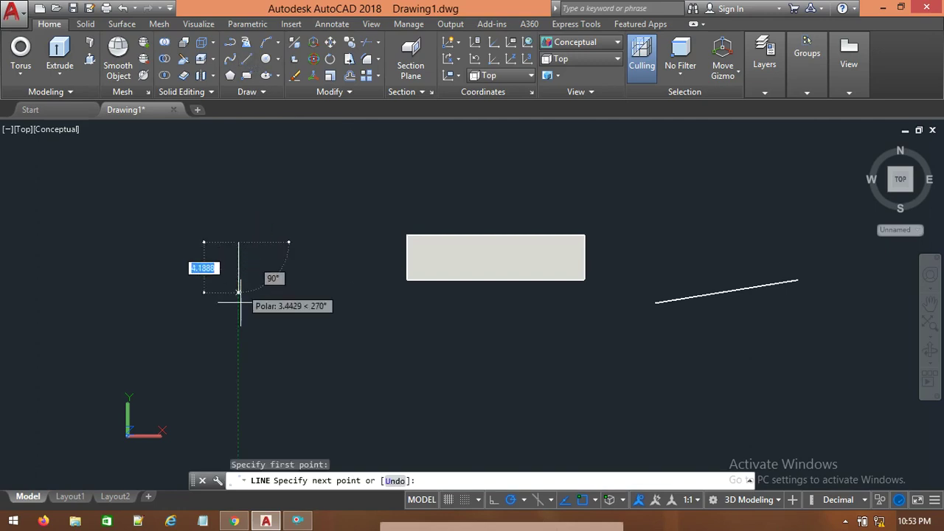
left_click(238, 340)
key("Escape")
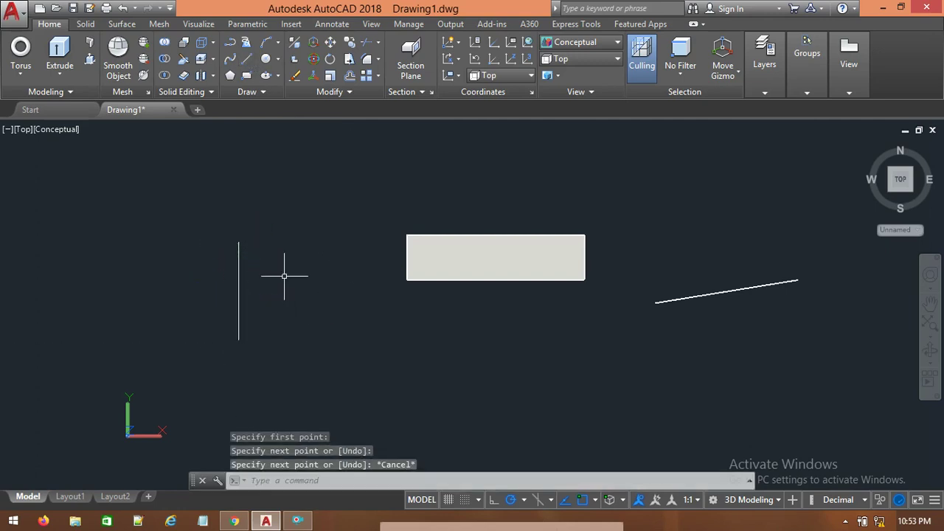
Draw a three-point arc joining the vertical line's upper and lower ends, bulging toward the box.
left_click(268, 45)
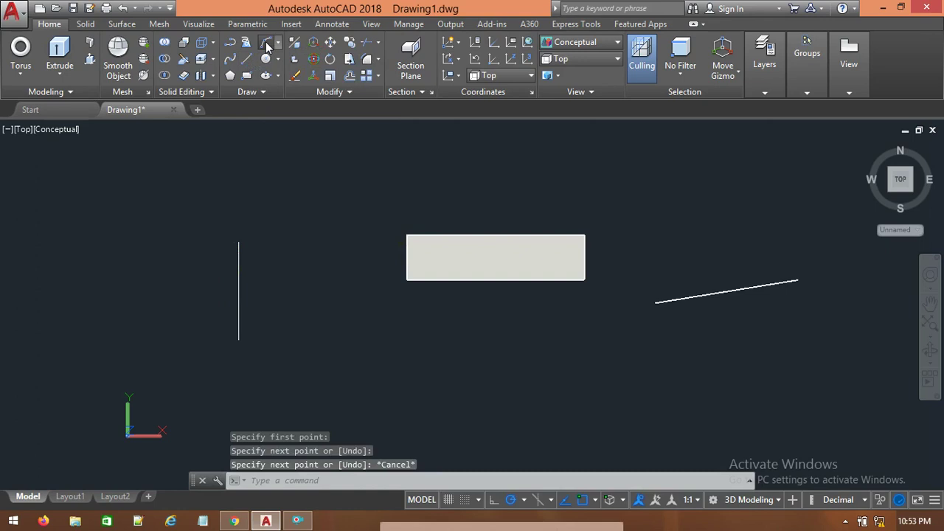
left_click(238, 242)
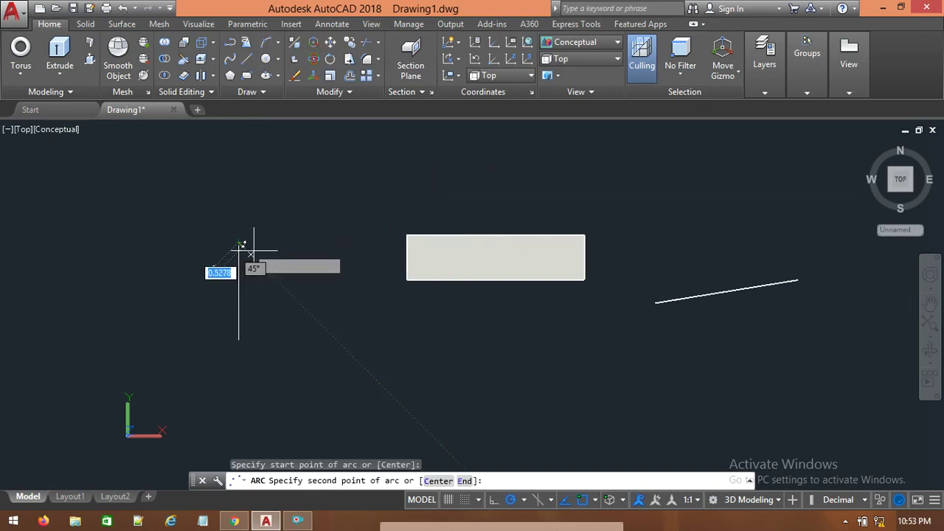
left_click(292, 297)
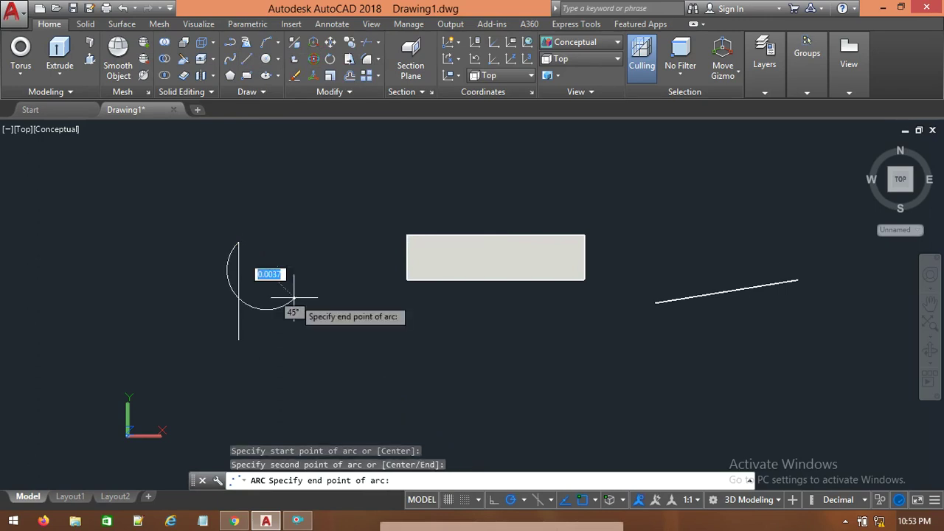
left_click(240, 340)
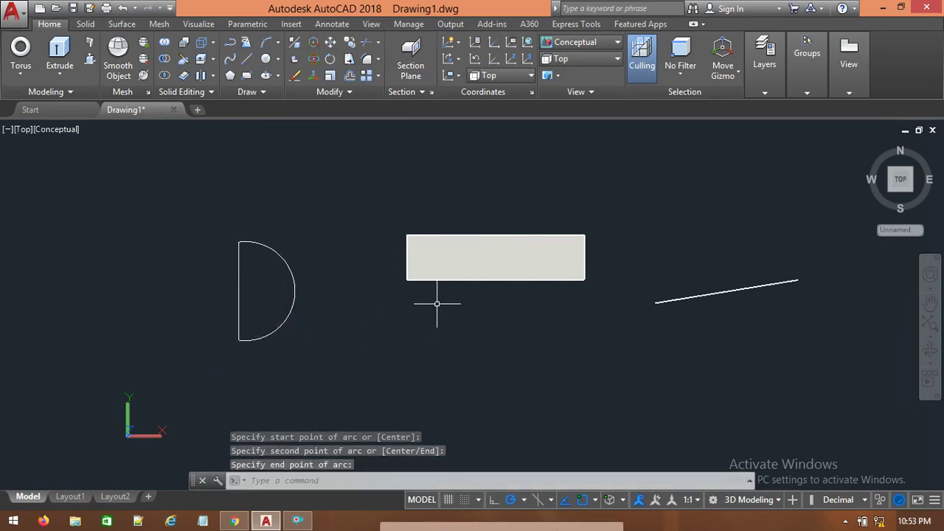
Extrude the vertical line and the arc together upward to form a half-round shell of surfaces.
left_click(62, 50)
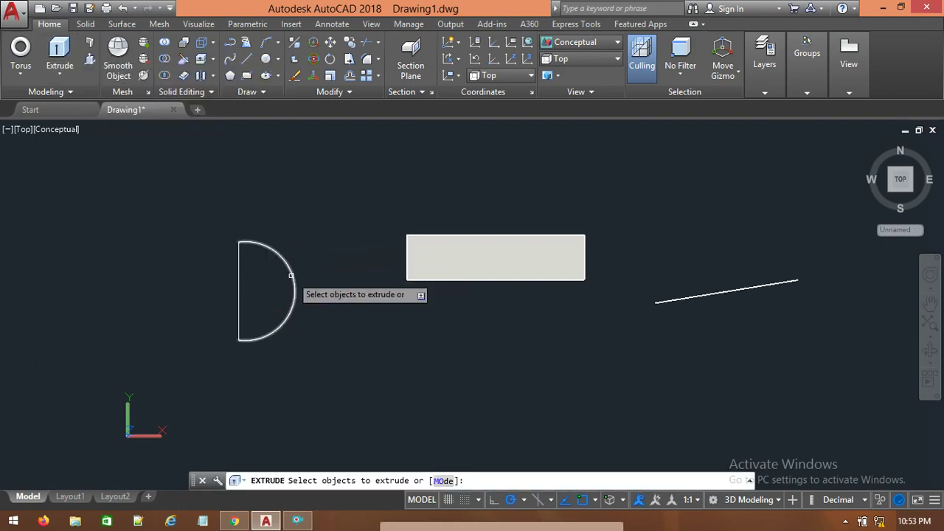
mouse_move(308, 259)
left_mouse_down()
mouse_move(302, 317)
mouse_move(225, 364)
mouse_move(202, 226)
mouse_move(274, 187)
left_mouse_up()
right_click(272, 201)
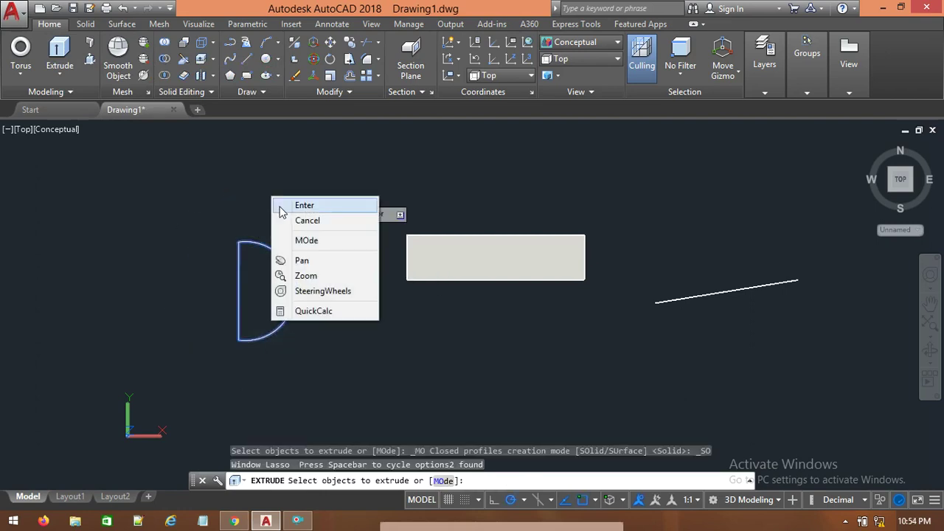
left_click(276, 205)
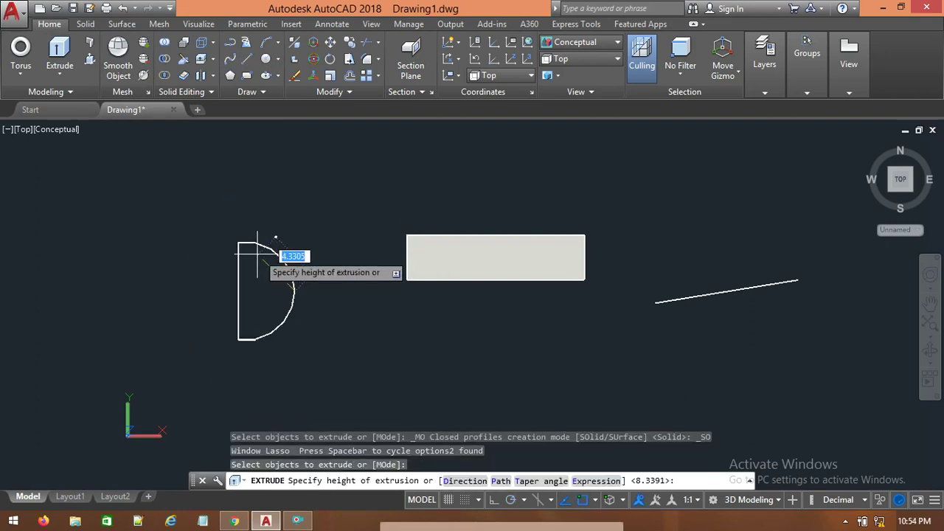
left_click(290, 221)
left_click(930, 350)
left_click_drag(377, 362, 364, 287)
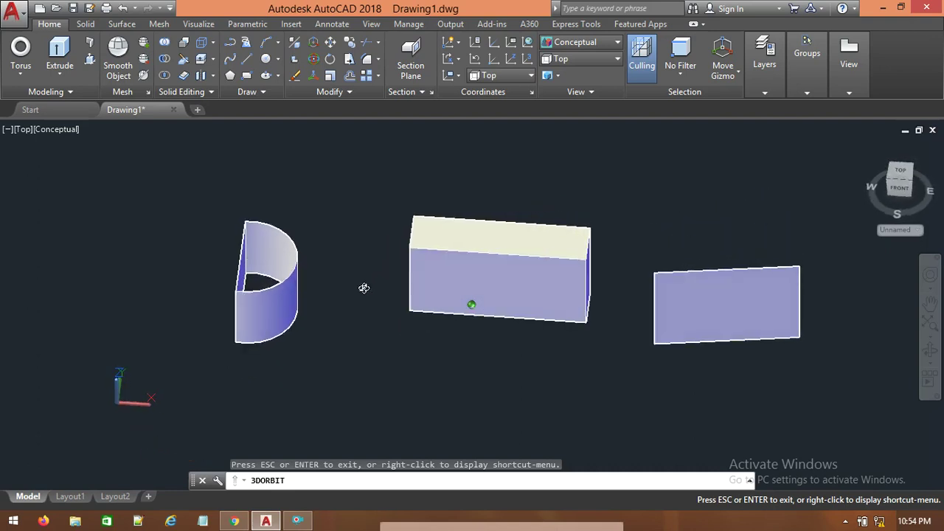
left_click_drag(363, 288, 363, 287)
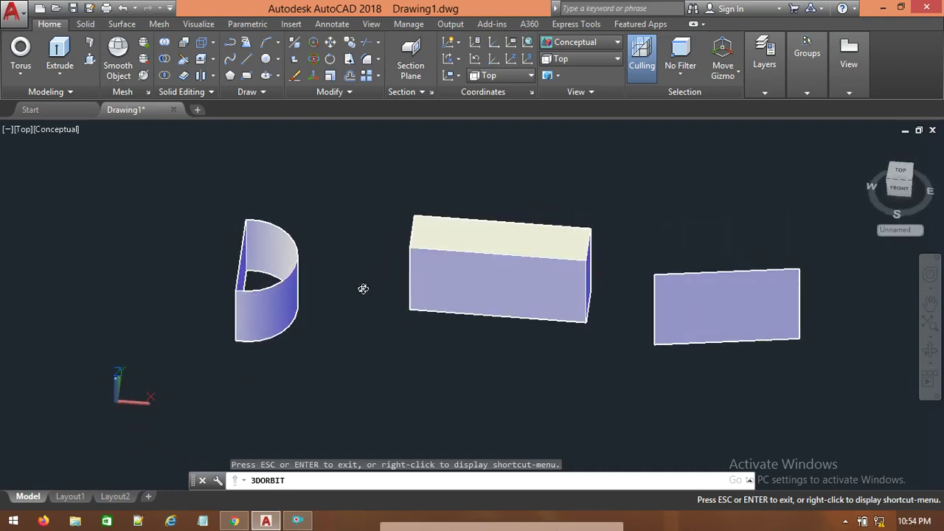